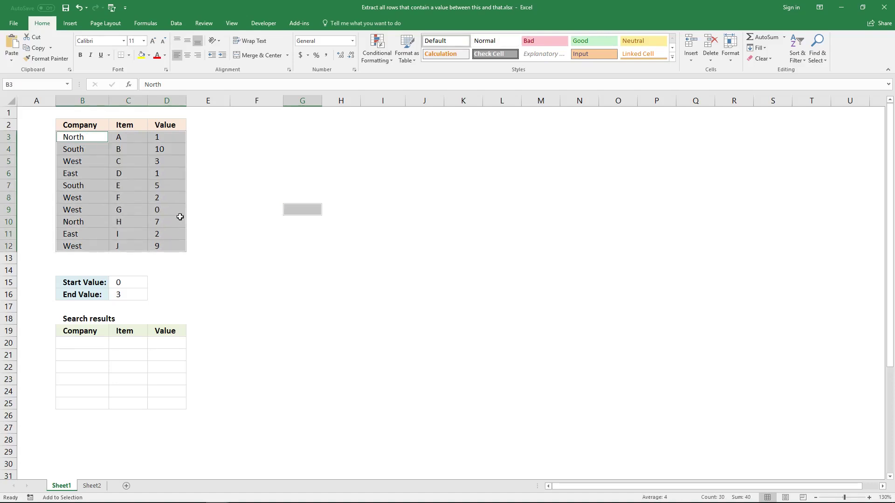
Enter the array formula =($C$15<=D3:D12) in cell F3 to test the values against the start value.
click(170, 137)
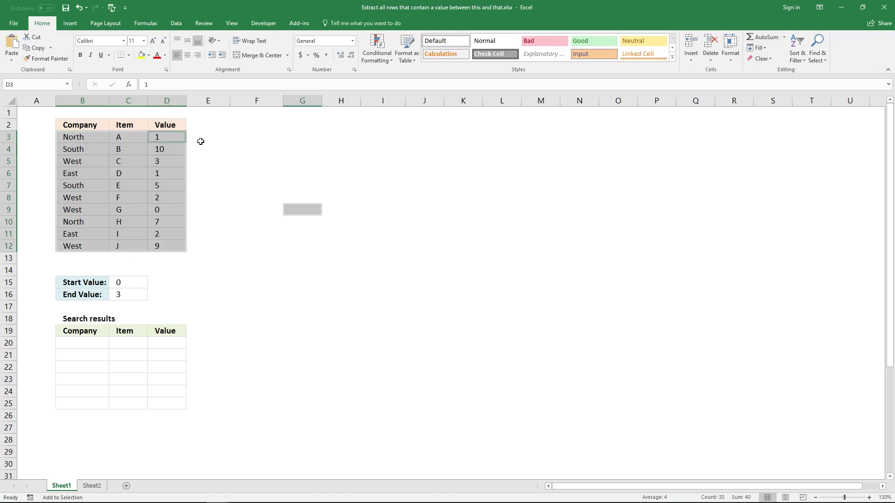
click(244, 138)
click(249, 138)
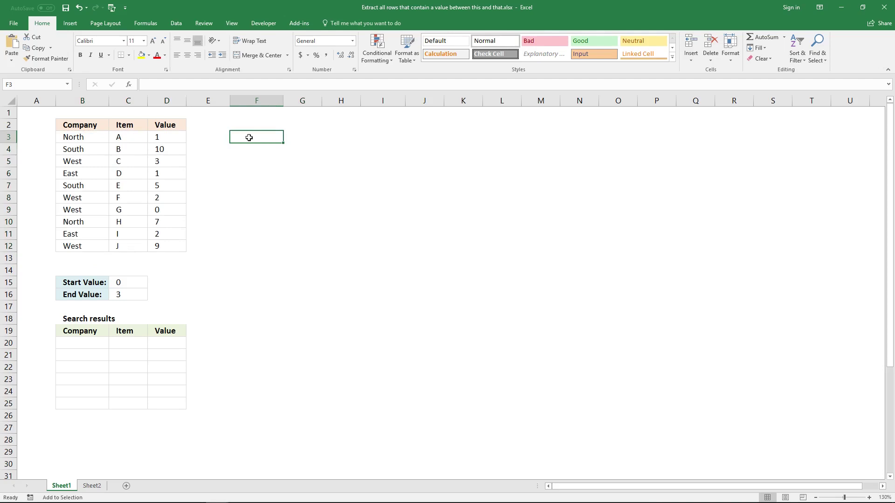
text(=)
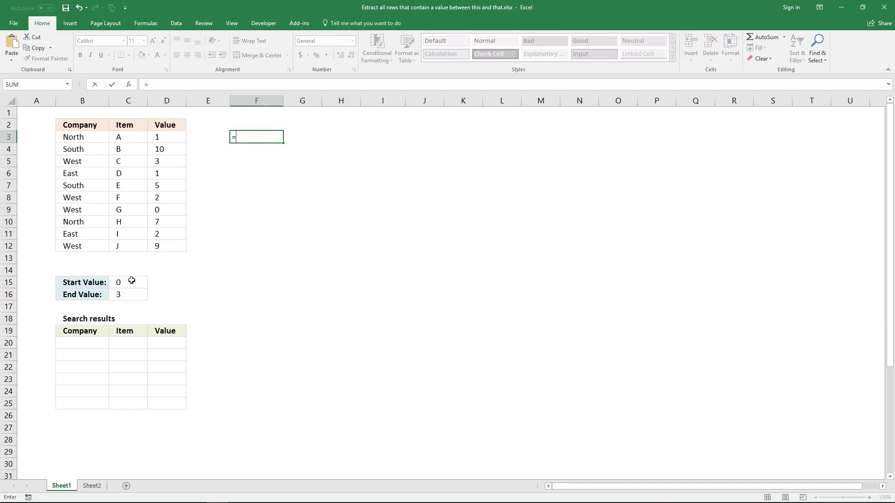
text(()
click(134, 280)
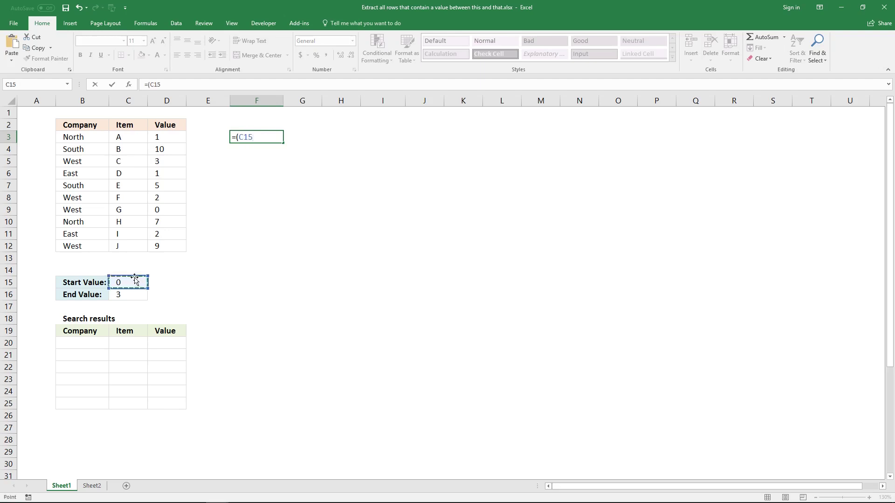
key(F4)
text(<=)
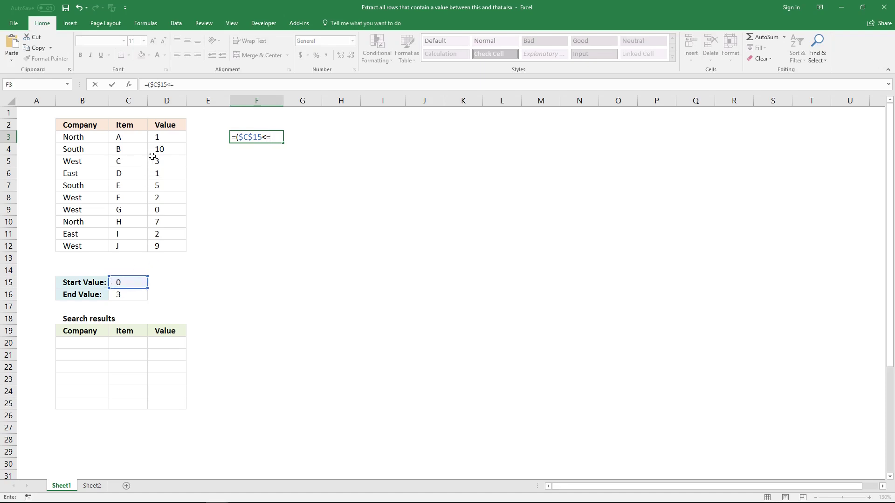
drag(159, 141, 173, 243)
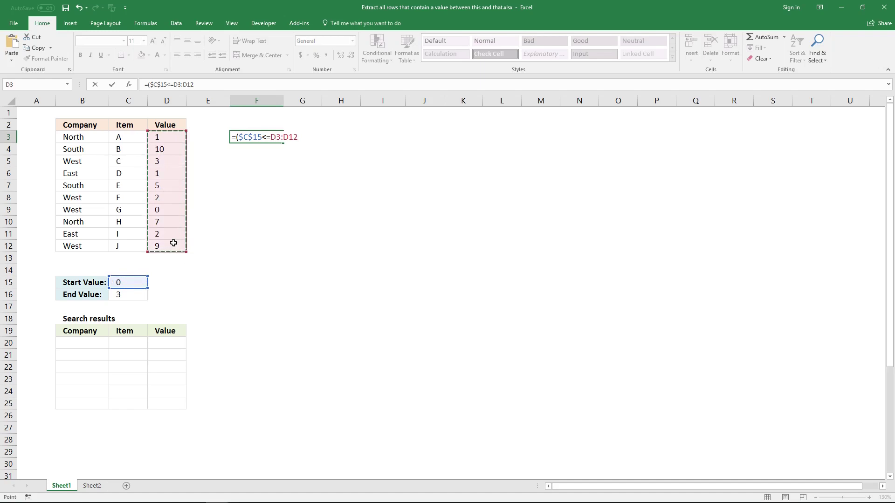
text())
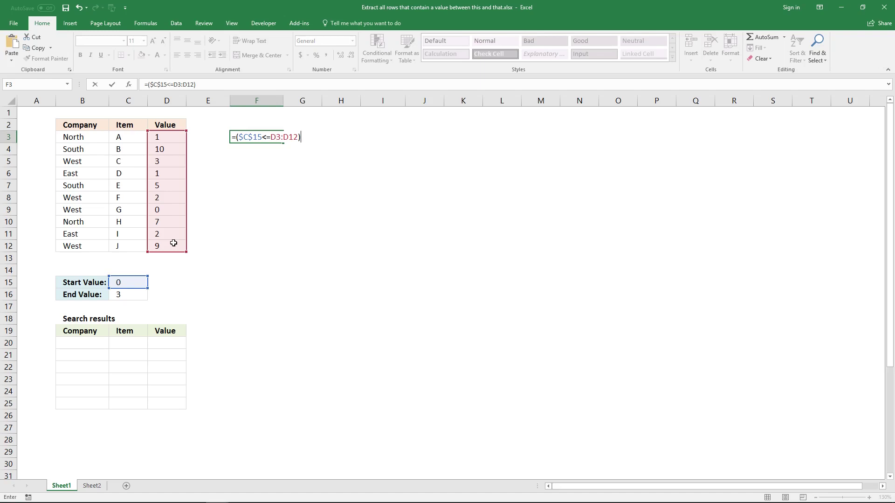
key(ctrl+shift+Return)
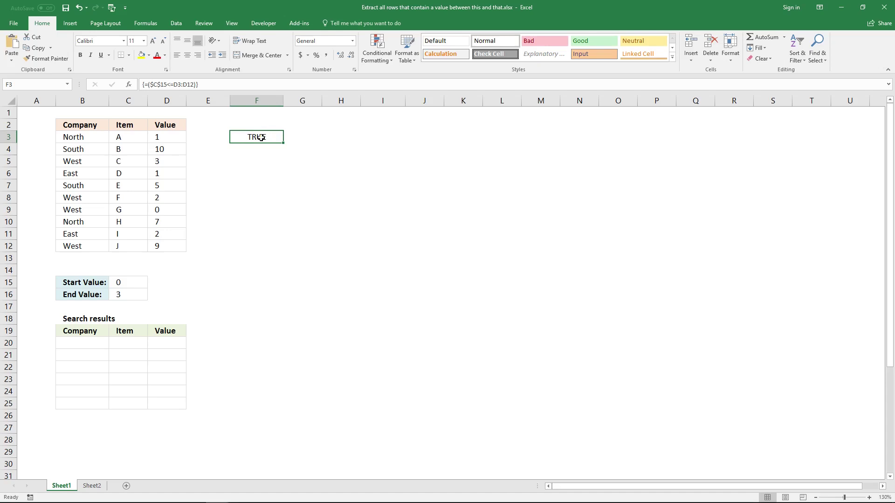
Extend the start-value array formula from F3 over the range F3:F12.
drag(261, 137, 259, 247)
click(221, 89)
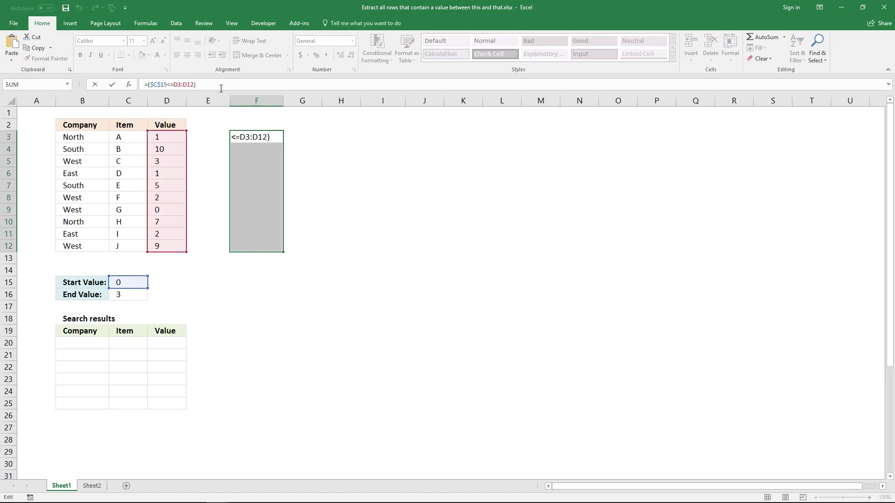
key(ctrl+shift+Return)
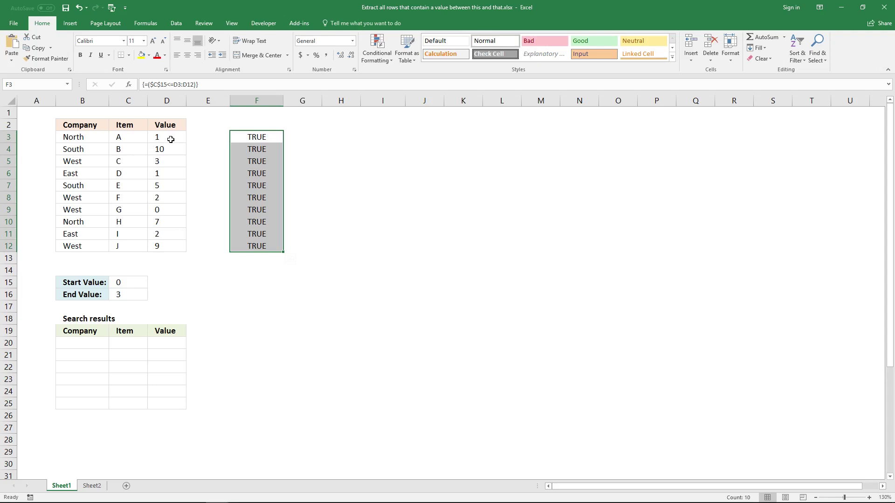
Enter the array formula =(C16>=D3:D12) in cell G3 to test the values against the end value.
click(120, 294)
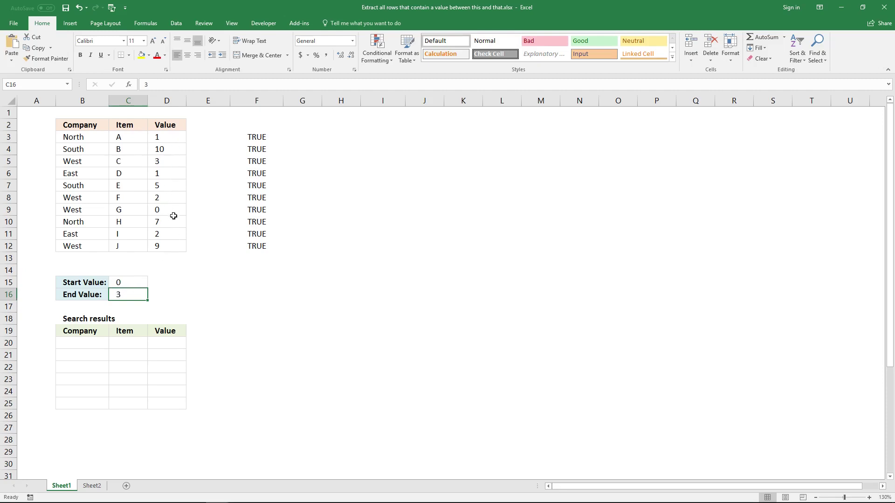
click(294, 145)
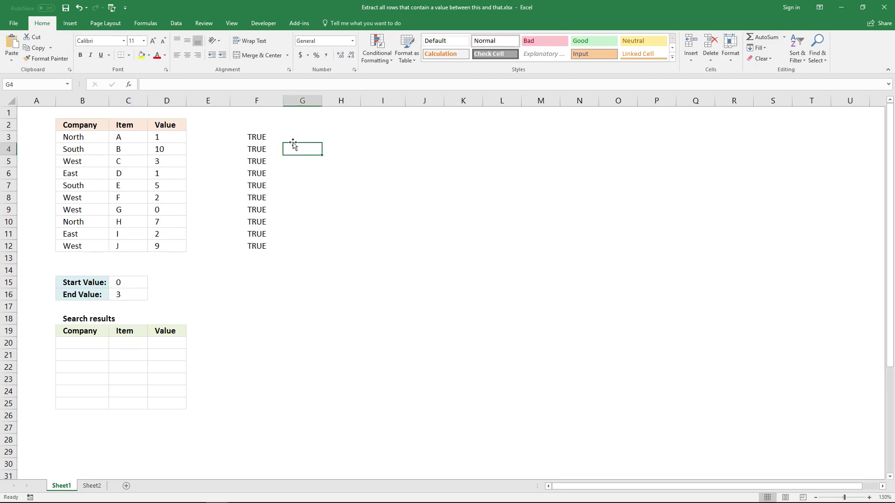
click(309, 135)
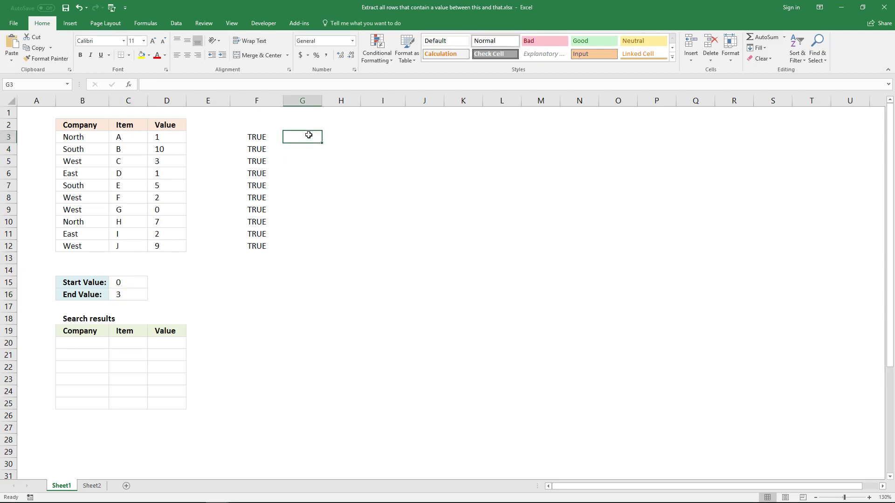
text(=()
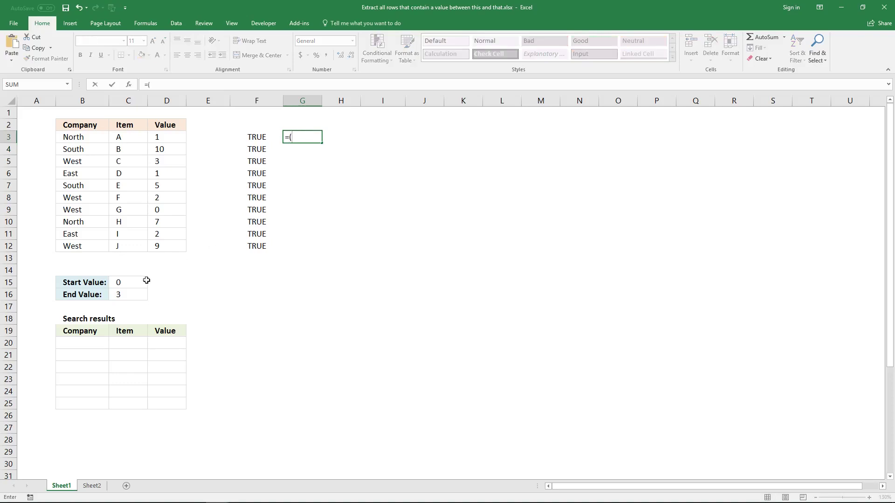
click(123, 293)
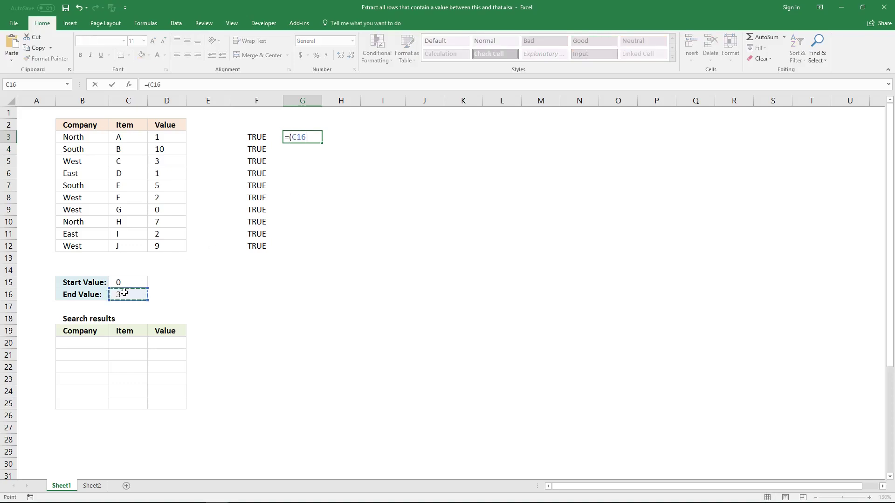
text(>=)
drag(159, 135, 168, 238)
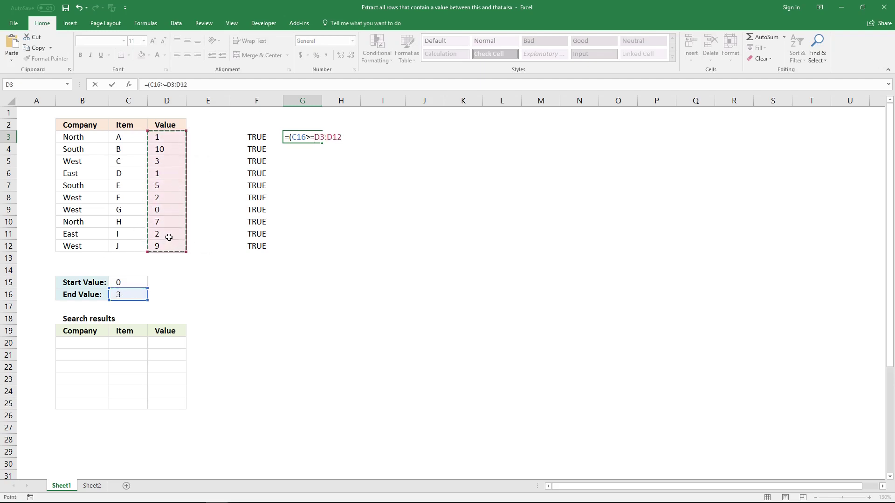
text())
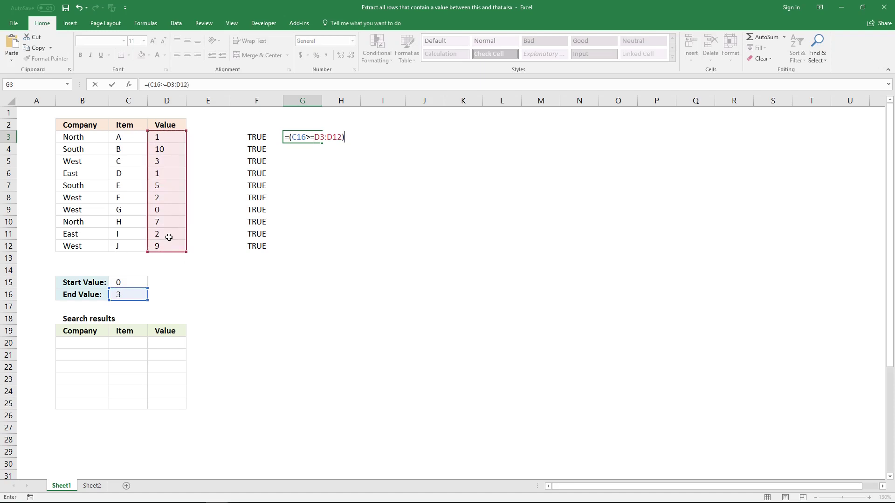
key(ctrl+shift+Return)
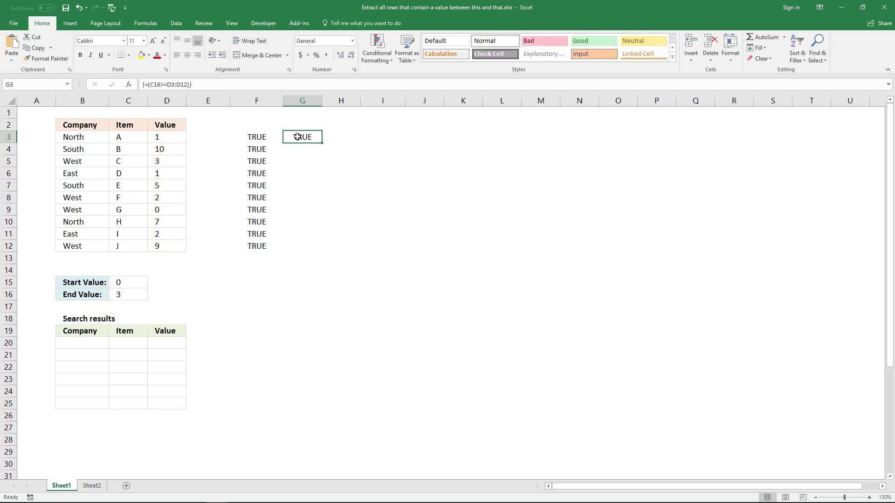
Extend the end-value array formula from G3 over the range G3:G12.
drag(297, 135, 293, 240)
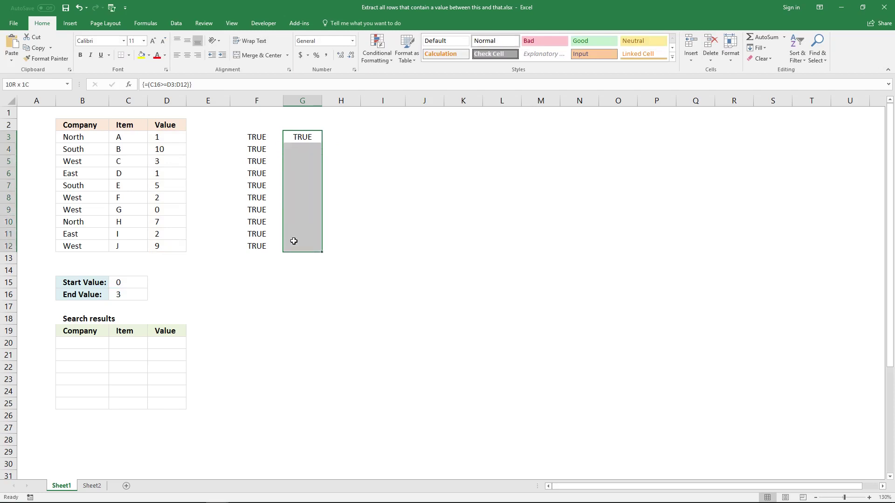
click(250, 88)
key(ctrl+shift+Return)
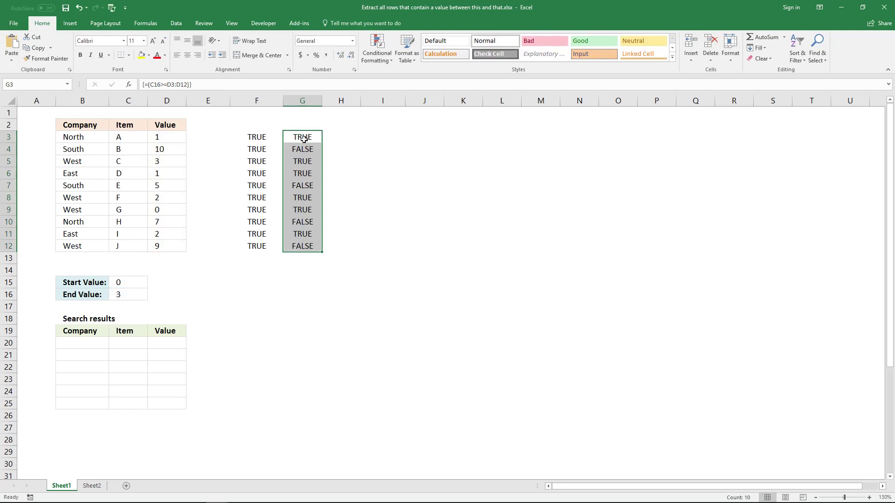
Compare the values in D4, D7 and D5 with the end-value test results in column G.
click(167, 149)
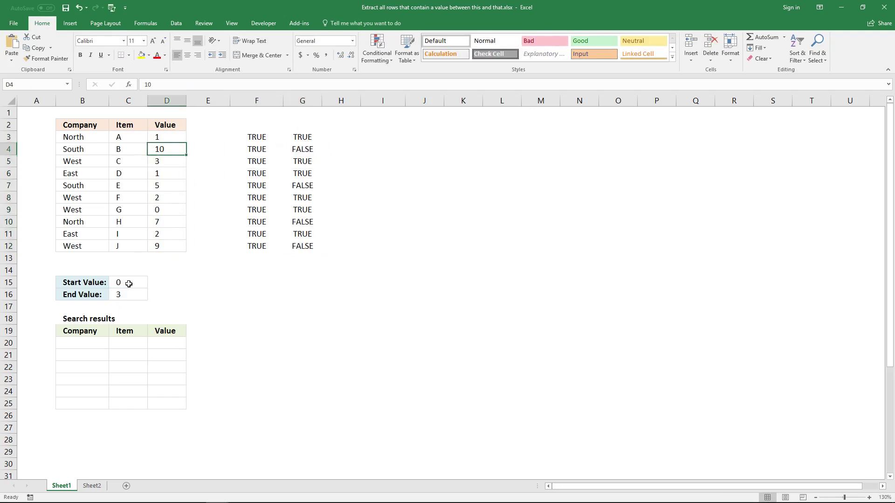
click(304, 150)
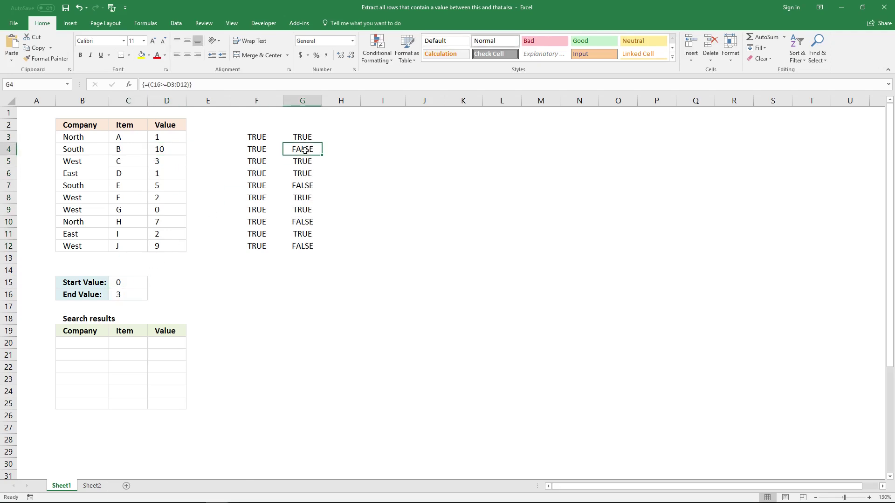
click(304, 183)
click(173, 187)
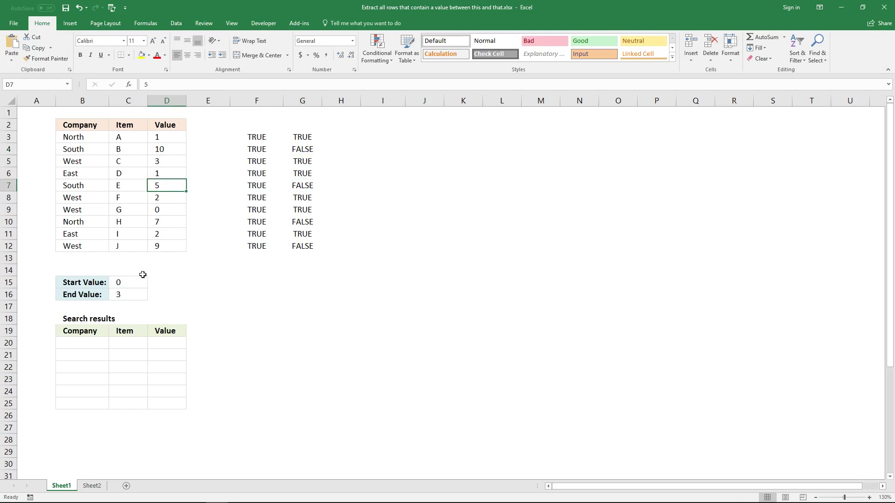
click(299, 189)
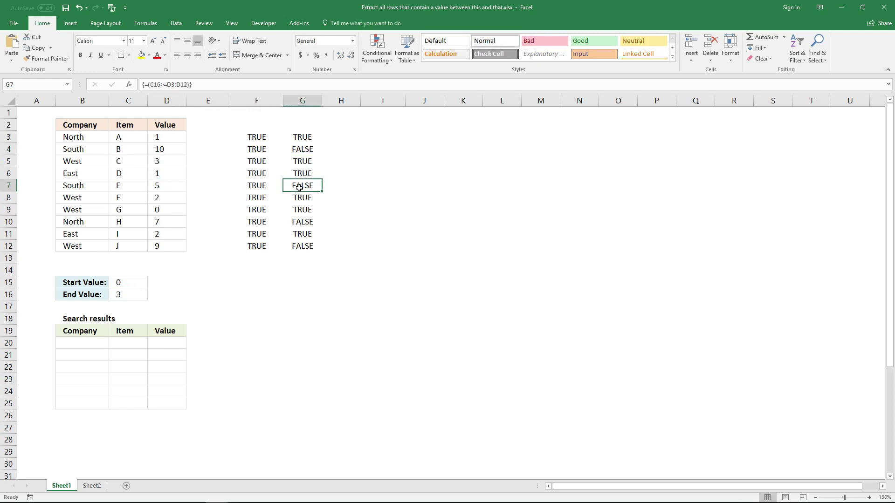
click(185, 162)
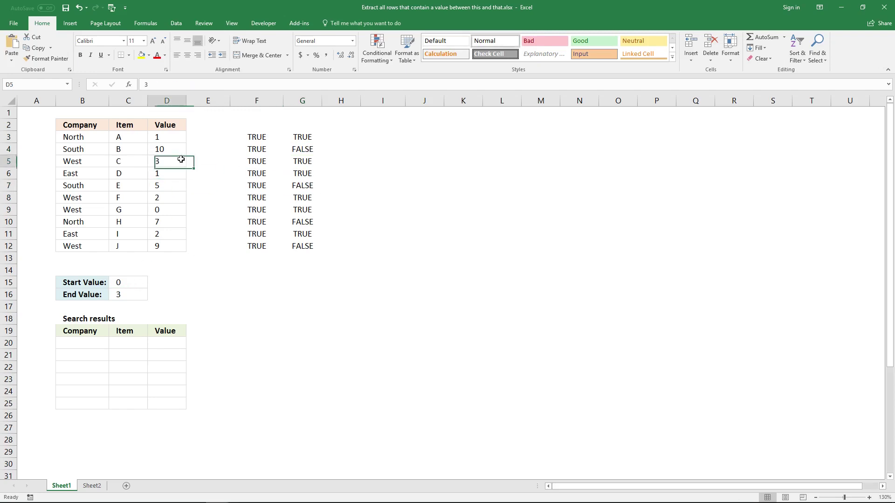
click(302, 163)
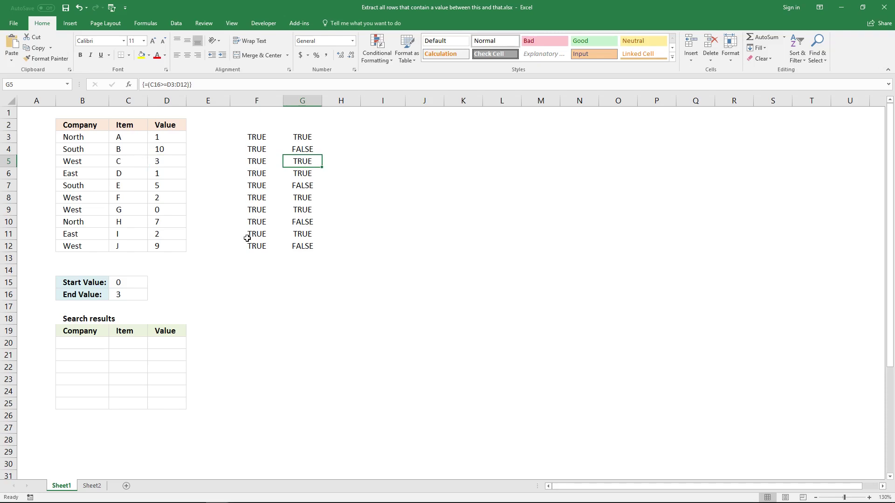
Copy the condition from F3 into H3 as the text =($C$15<=D3:D12)*, with a leading apostrophe.
click(262, 137)
click(196, 84)
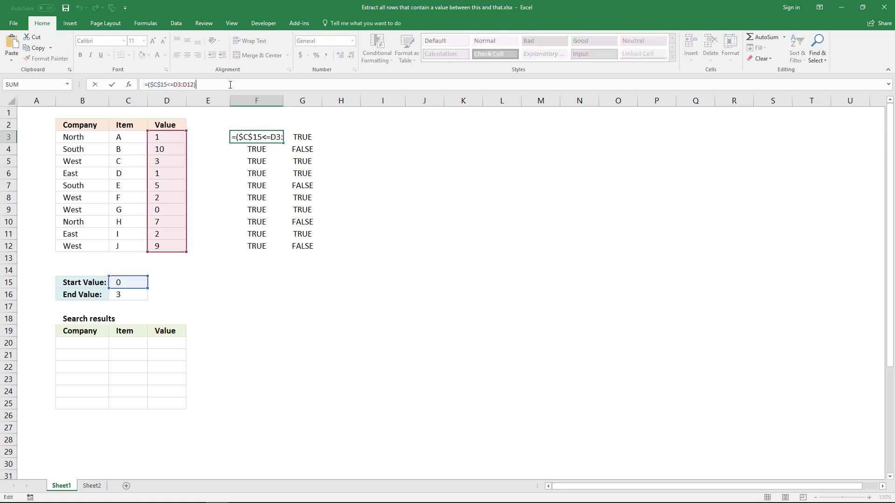
drag(195, 84, 150, 88)
key(ctrl+c)
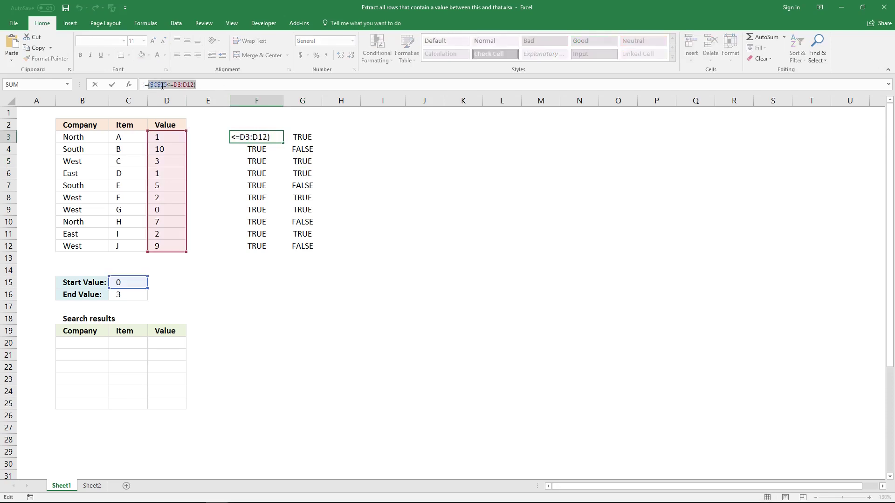
key(Escape)
click(339, 137)
click(301, 88)
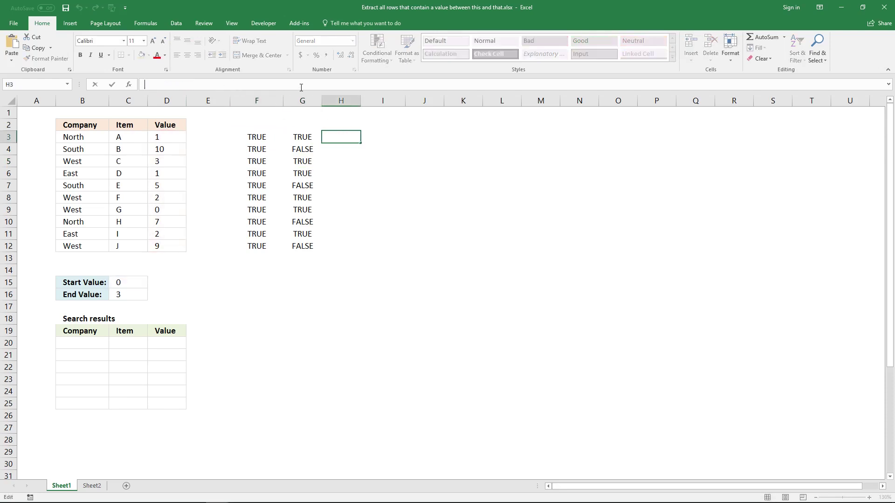
text(=)
key(ctrl+v)
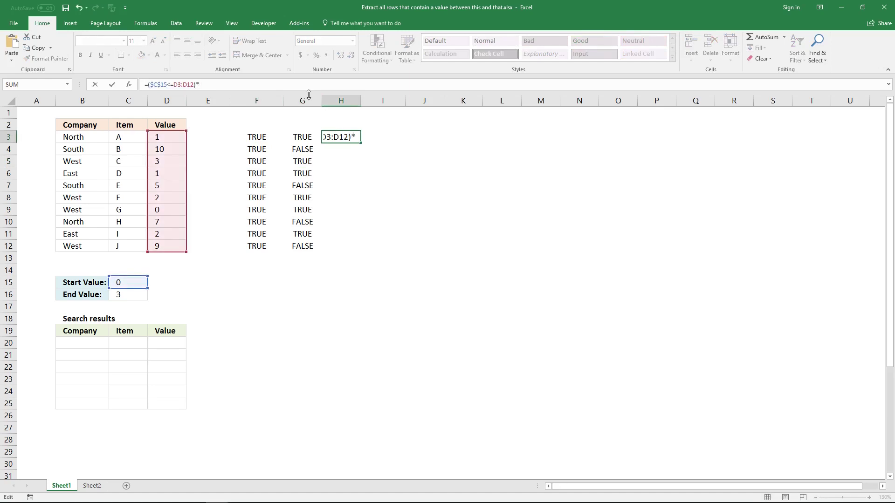
click(146, 85)
text(')
key(Return)
Append G3's condition in H3 and convert the text to the array formula =($C$15<=D3:D12)*(C16>=D3:D12).
click(302, 136)
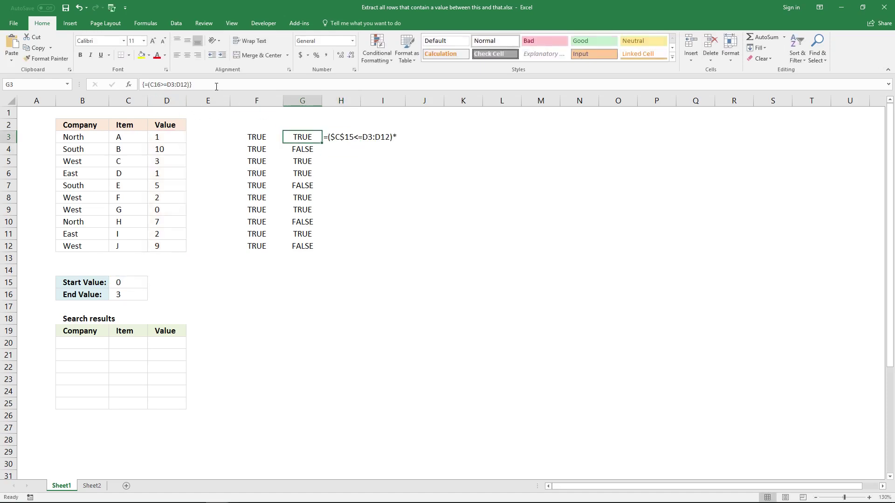
drag(216, 86, 149, 83)
key(ctrl+c)
key(Escape)
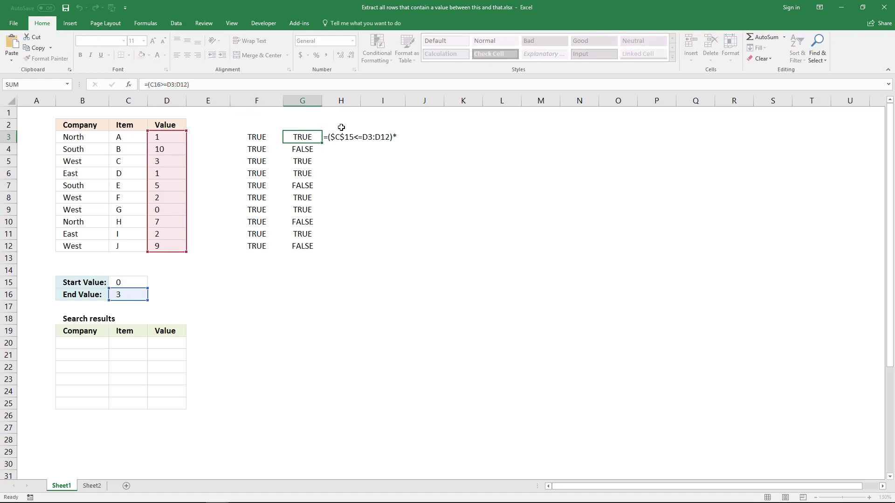
click(341, 142)
click(219, 84)
key(ctrl+v)
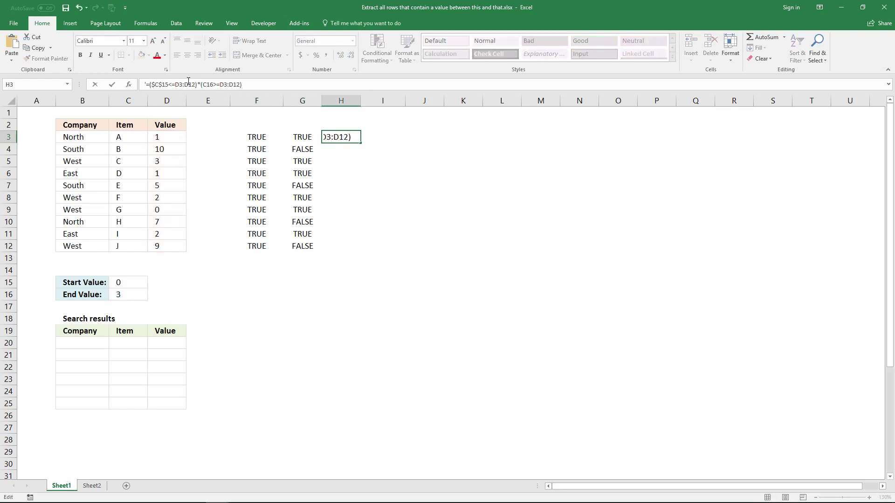
key(Home)
key(Delete)
key(ctrl+shift+Return)
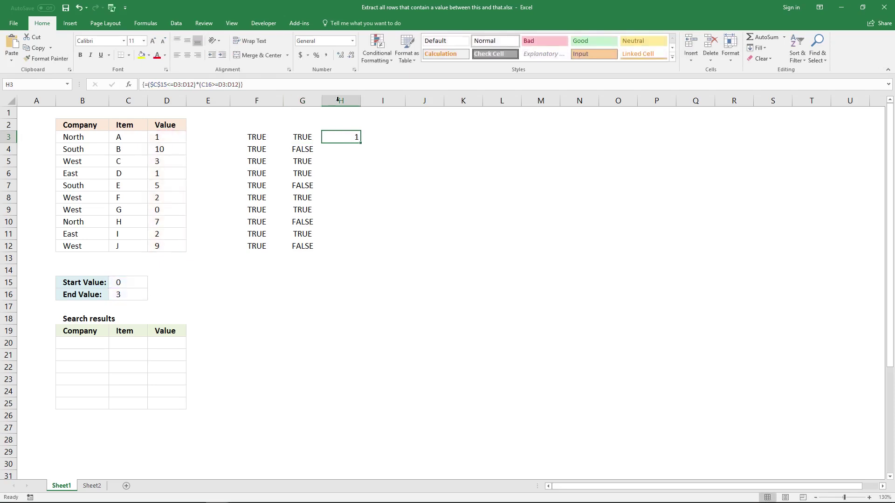
Extend the combined-condition array formula from H3 over the range H3:H12.
drag(343, 140, 341, 243)
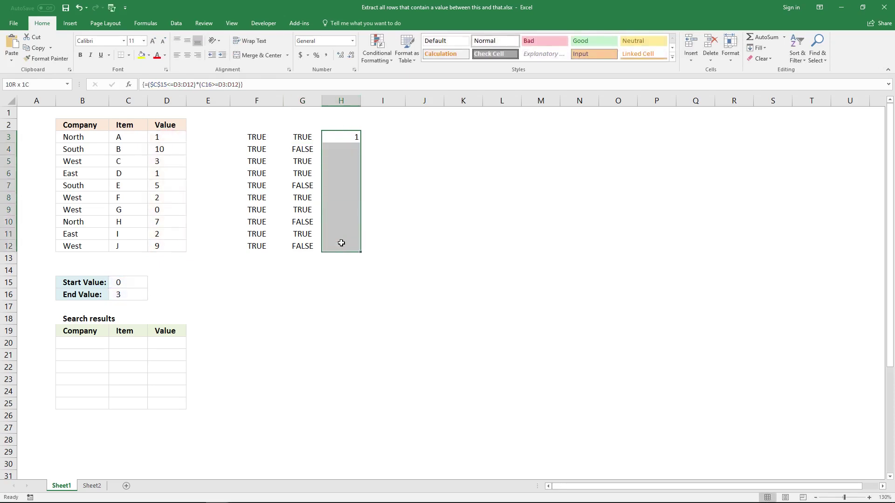
click(270, 87)
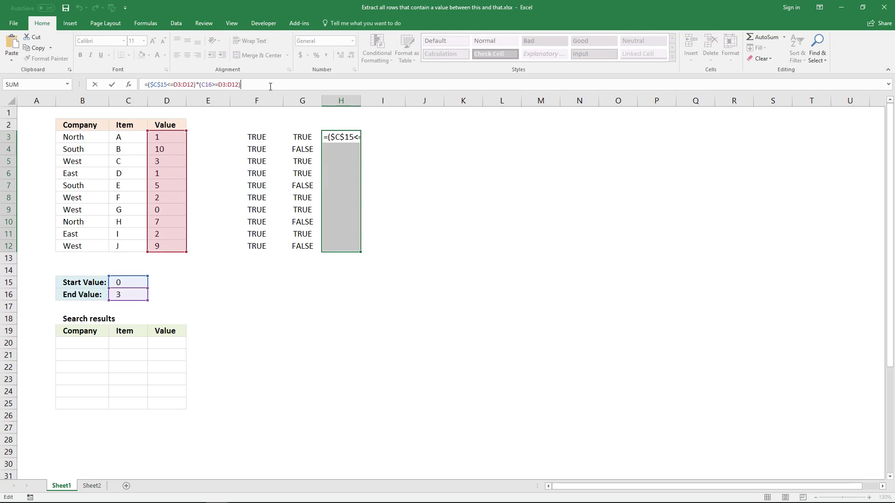
key(ctrl+shift+Return)
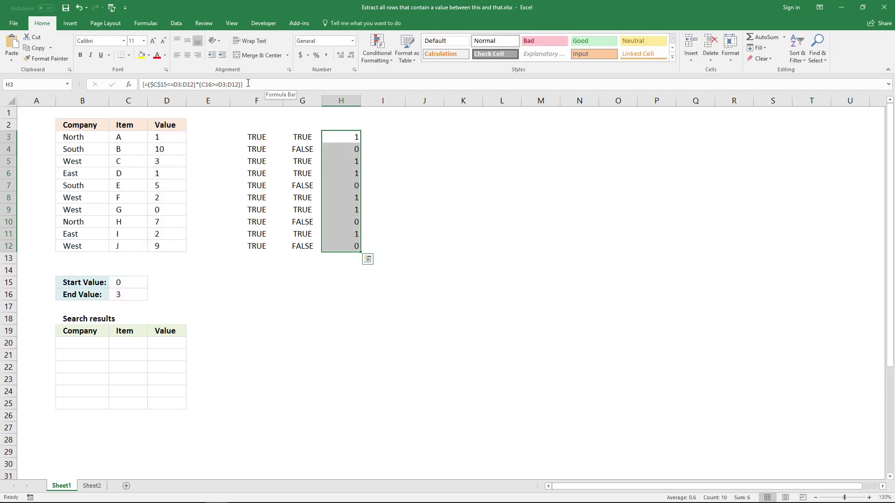
Compare the start-value and end-value tests in columns F and G with column H's product for rows 3 and 4.
click(251, 135)
click(304, 135)
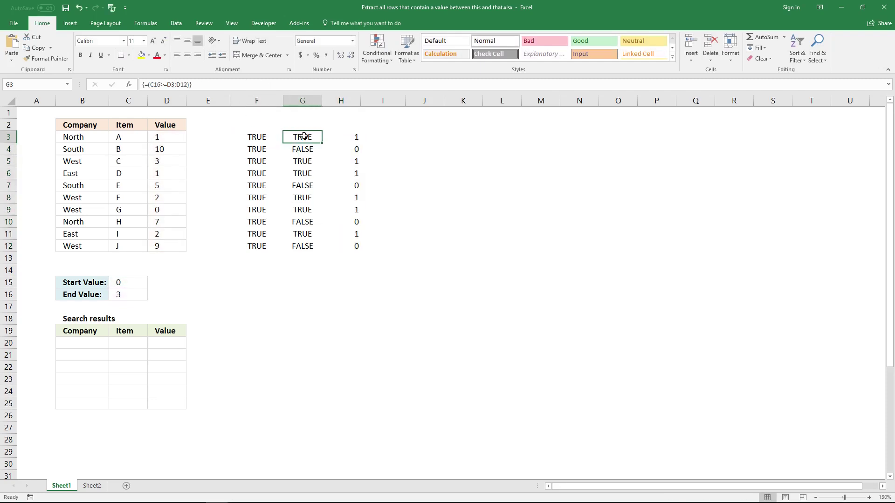
click(356, 134)
click(249, 149)
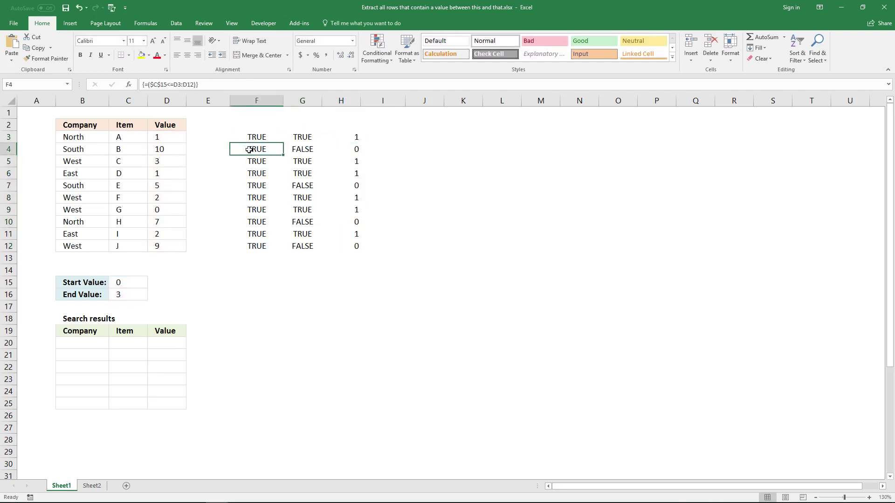
click(305, 149)
click(348, 149)
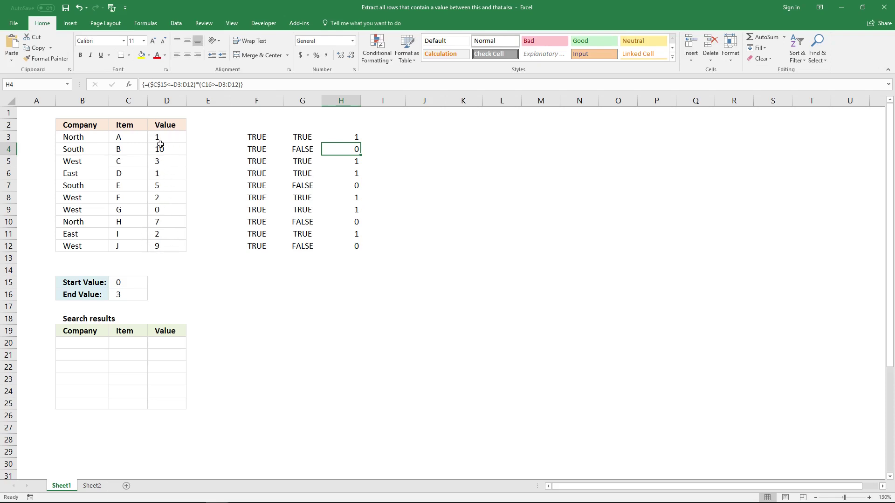
Enter the array formula =MATCH(ROW($D$3:$D$12),ROW($D$3:$D$12)) in cell I3.
click(388, 137)
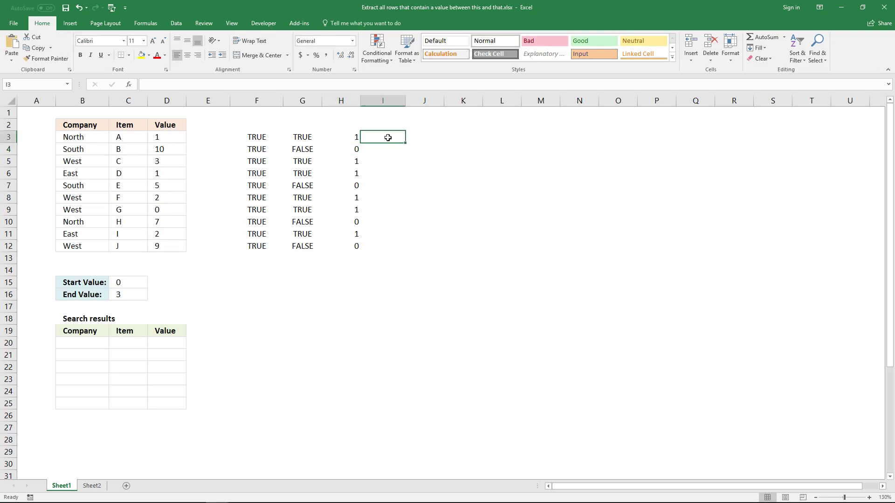
text(=MA)
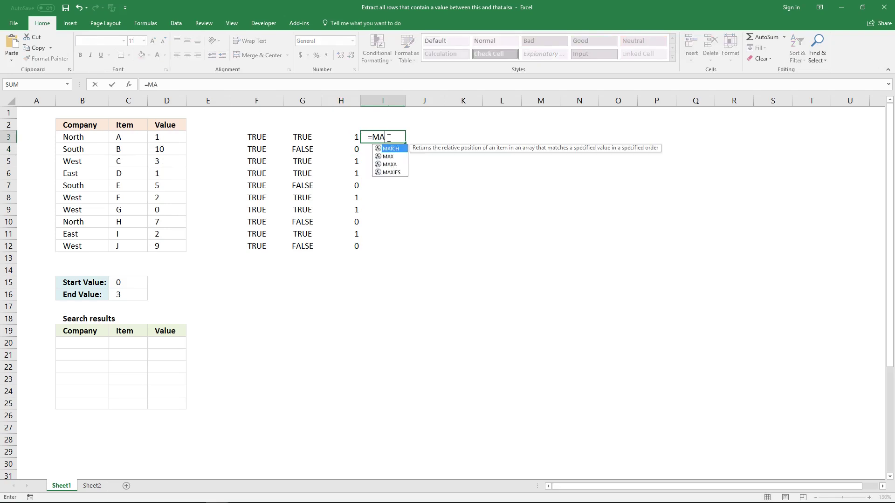
text(TCH(ROW()
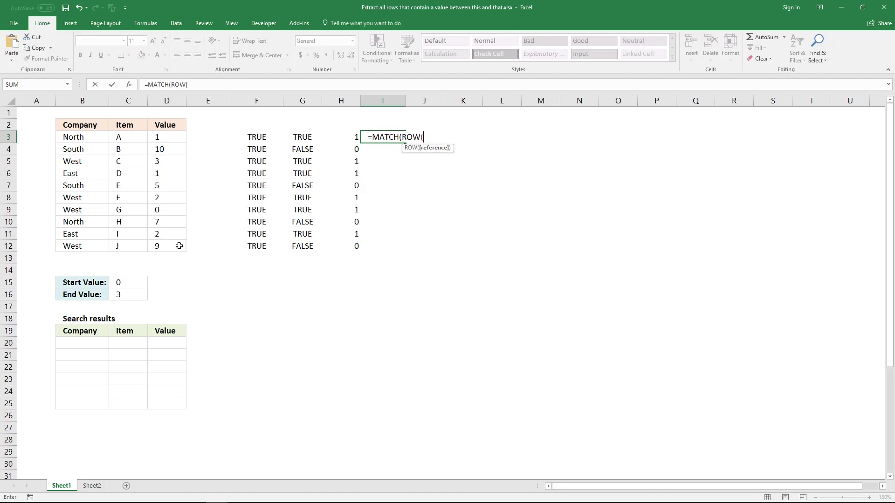
drag(179, 245, 171, 136)
key(F4)
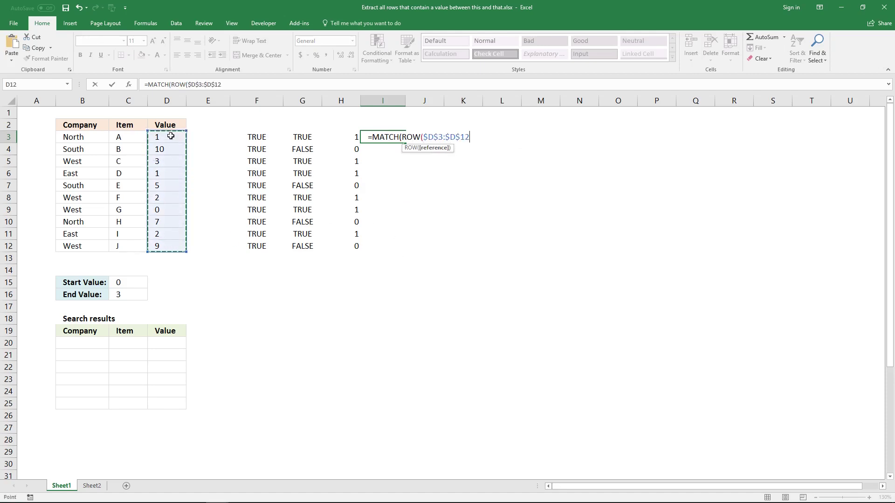
text())
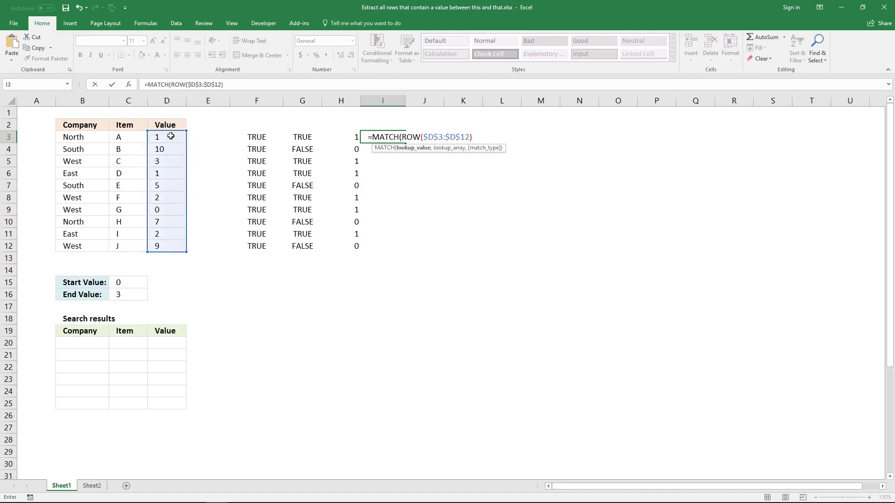
text(,ROW()
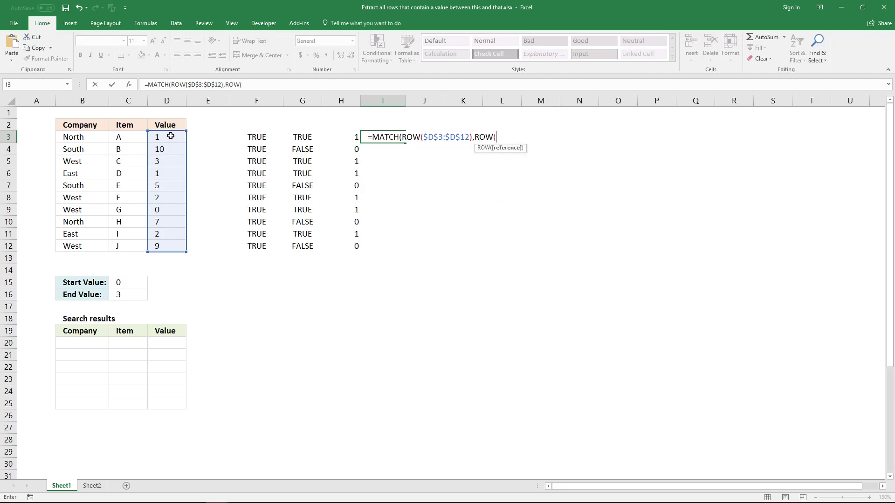
drag(170, 137, 174, 242)
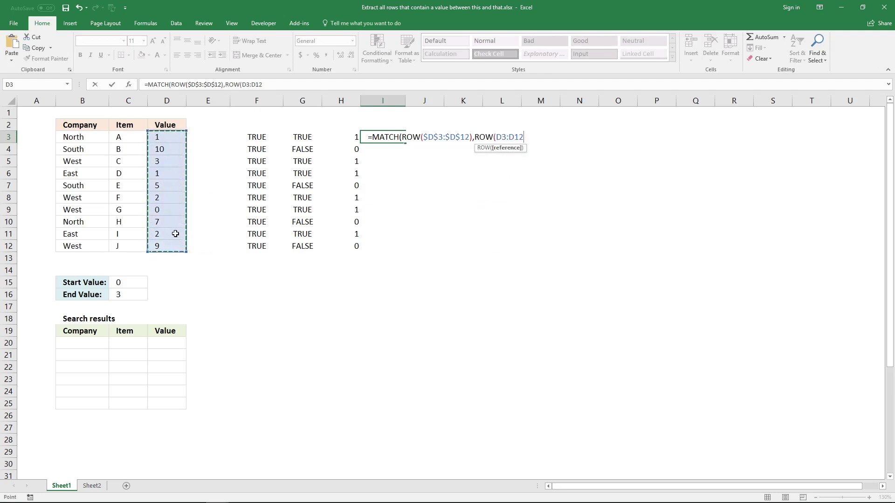
key(F4)
text())
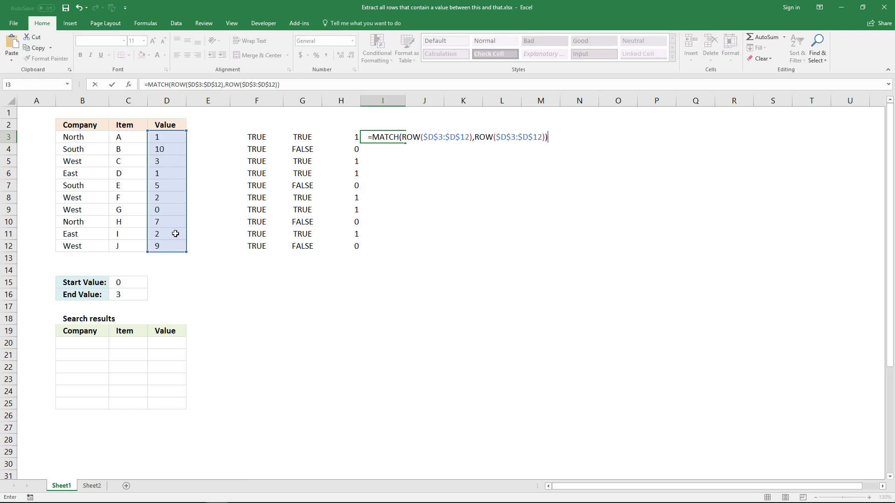
key(ctrl+shift+Return)
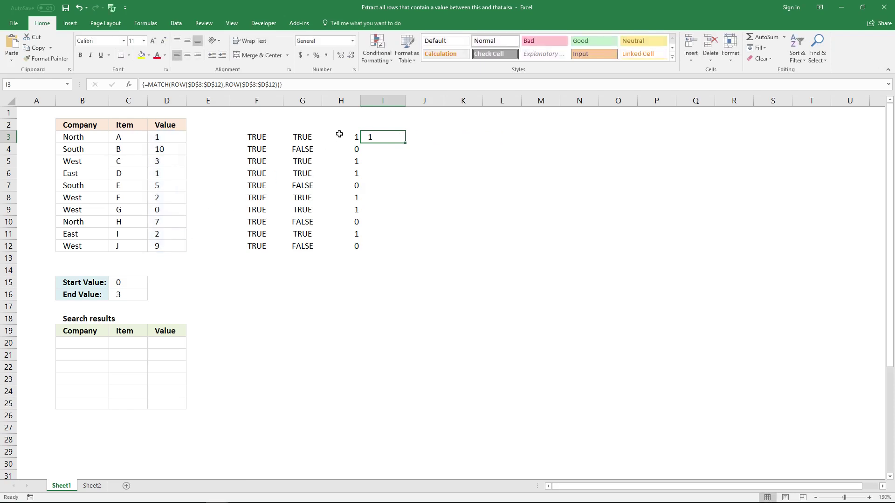
Extend the MATCH array formula from I3 over the range I3:I12.
drag(374, 136, 374, 241)
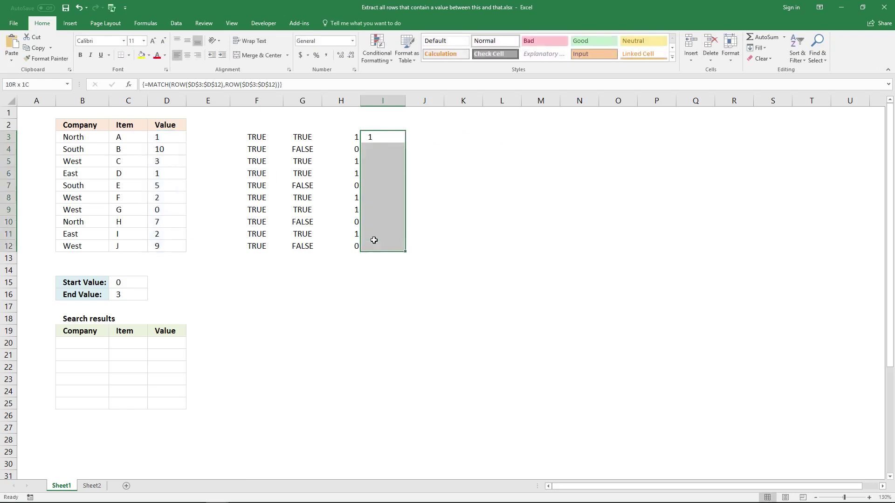
click(294, 87)
key(ctrl+shift+Return)
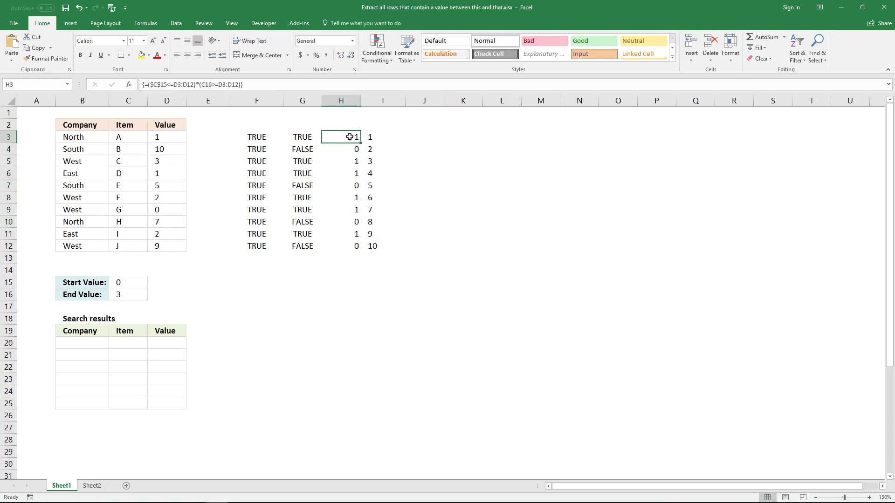
Copy H3's combined condition into J3 as the text =IF(($C$15<=D3:D12)*(C16>=D3:D12), with a leading apostrophe.
click(353, 136)
click(256, 87)
drag(255, 87, 148, 82)
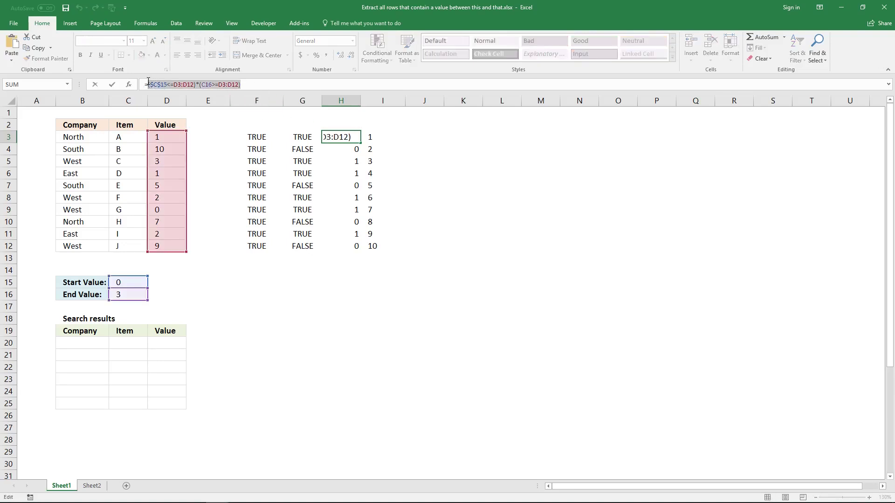
key(Escape)
click(421, 140)
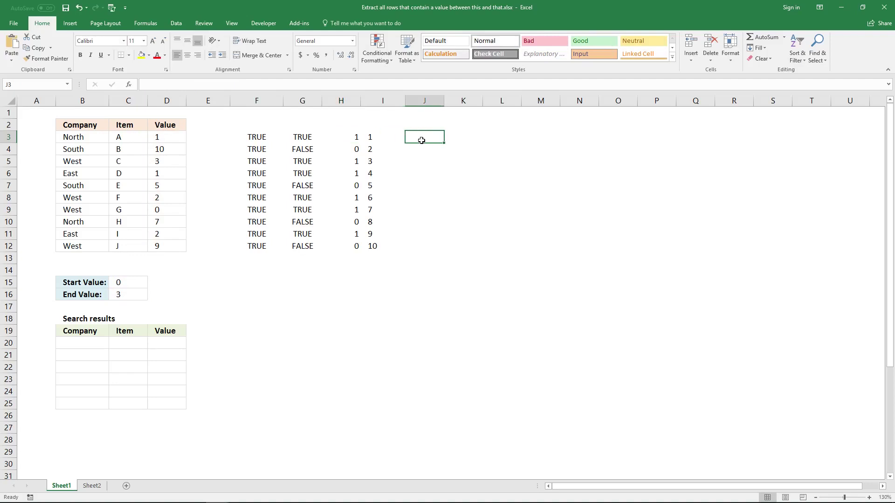
text(=)
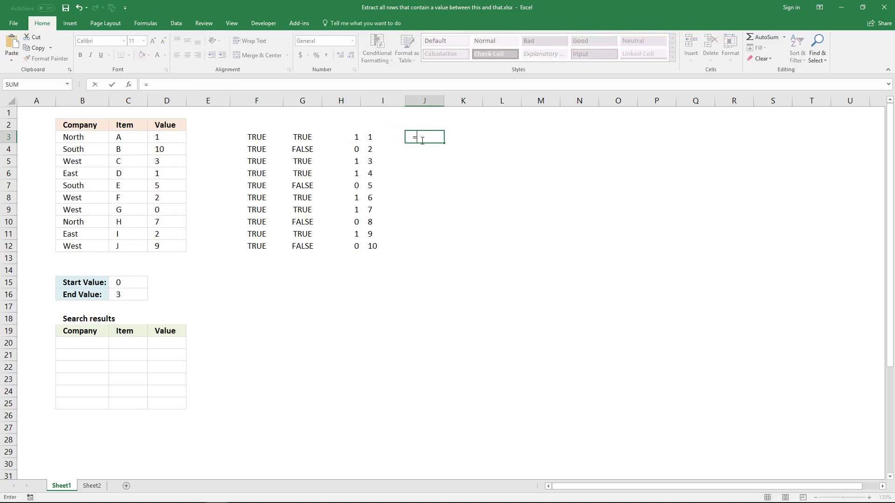
text(IF()
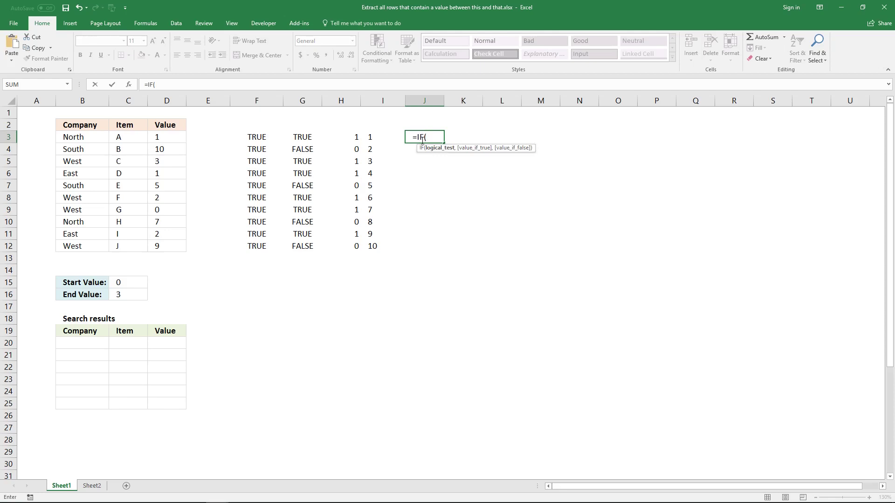
text(($C$15<=D3:D12)*(C16>=D3:D12))
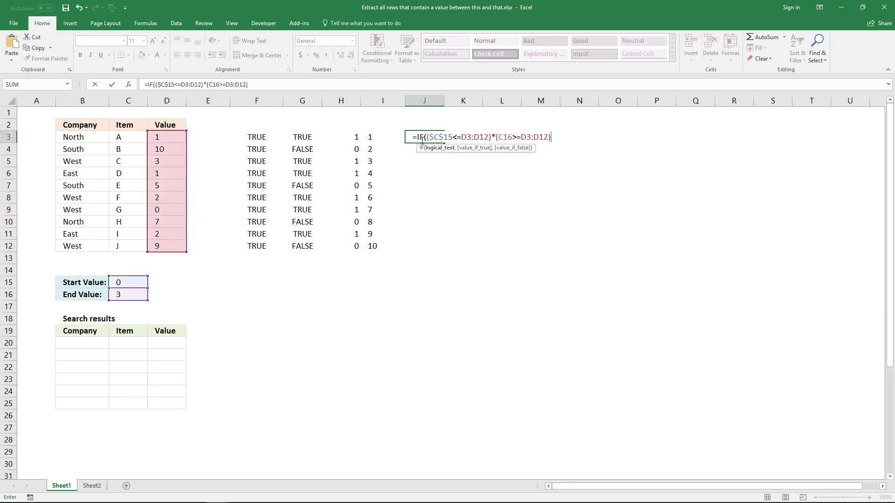
text(,)
click(146, 86)
text(')
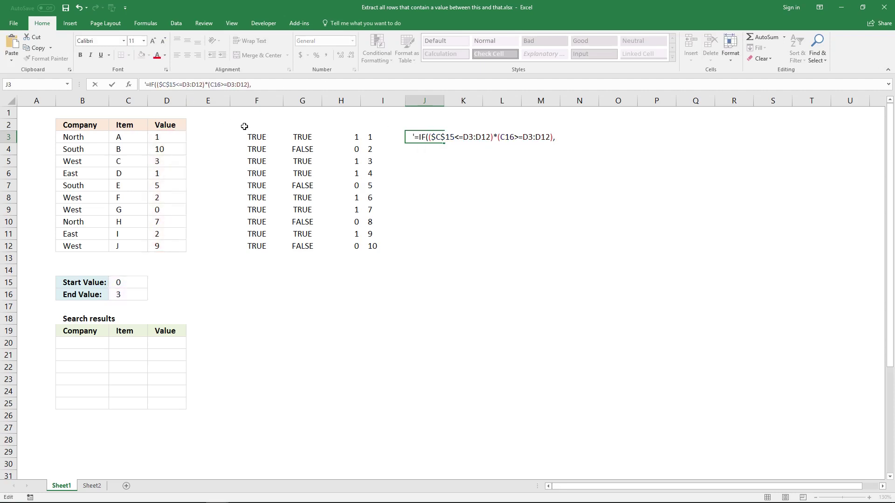
key(Return)
Append I3's MATCH expression and ,"") to the text in J3, and convert it to an IF array formula.
click(371, 139)
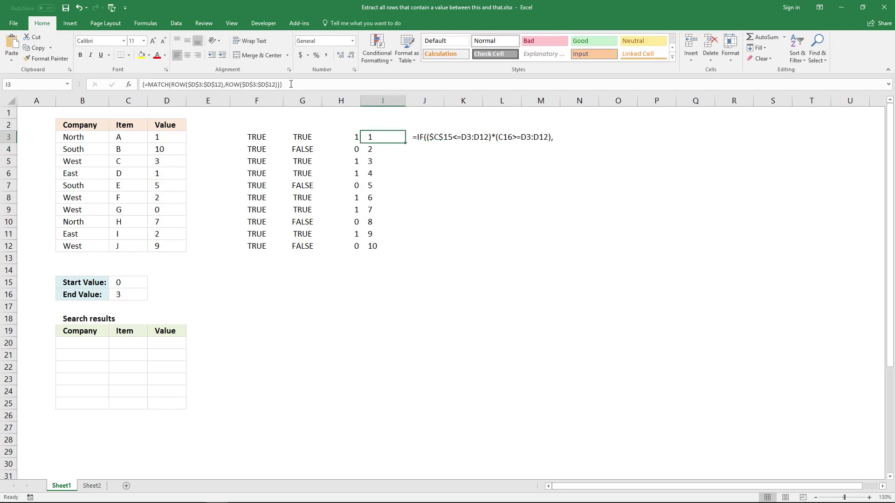
click(306, 84)
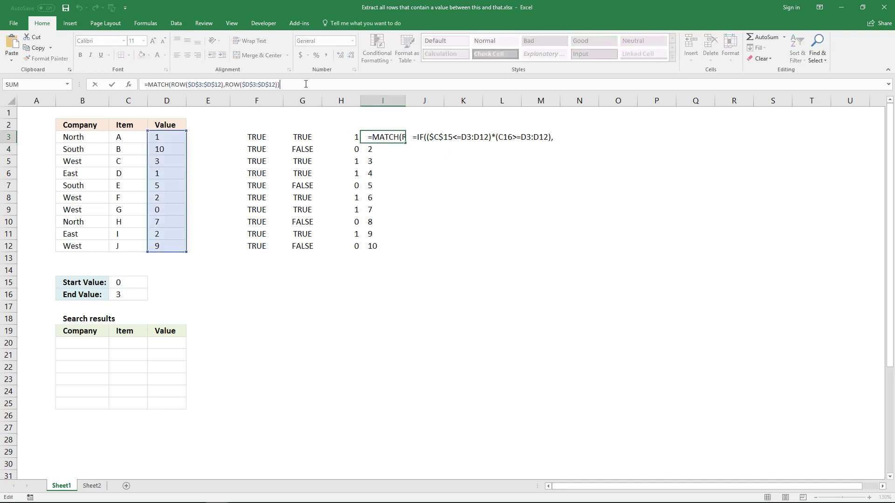
shift+click(153, 90)
key(ctrl+c)
key(Escape)
click(415, 136)
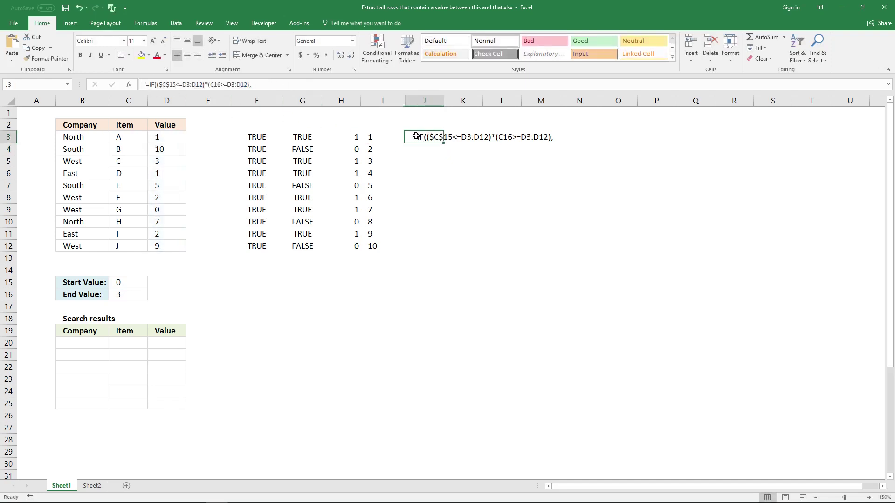
click(329, 80)
key(ctrl+v)
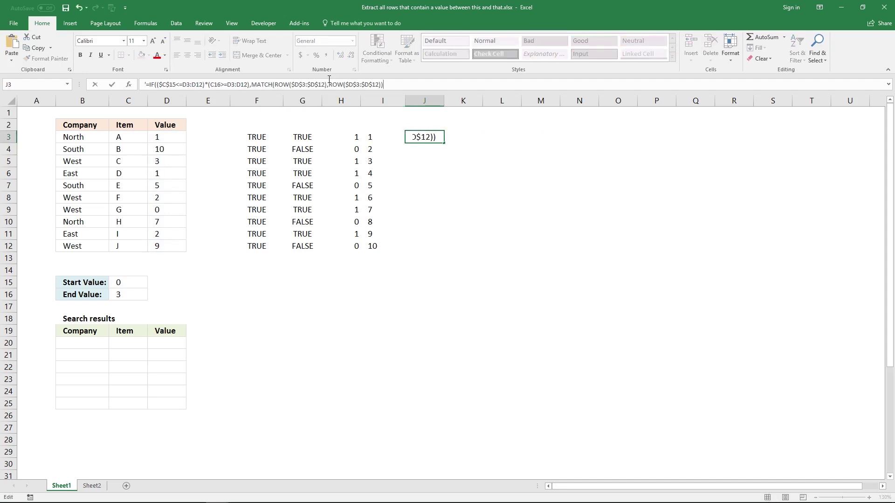
text(,""))
key(ctrl+shift+Return)
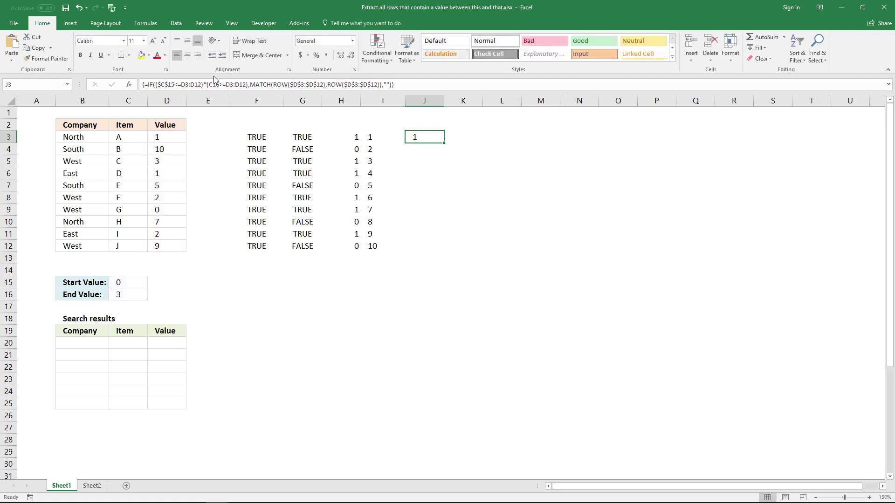
Extend the IF array formula from J3 over the range J3:J12.
drag(418, 136, 423, 244)
click(402, 84)
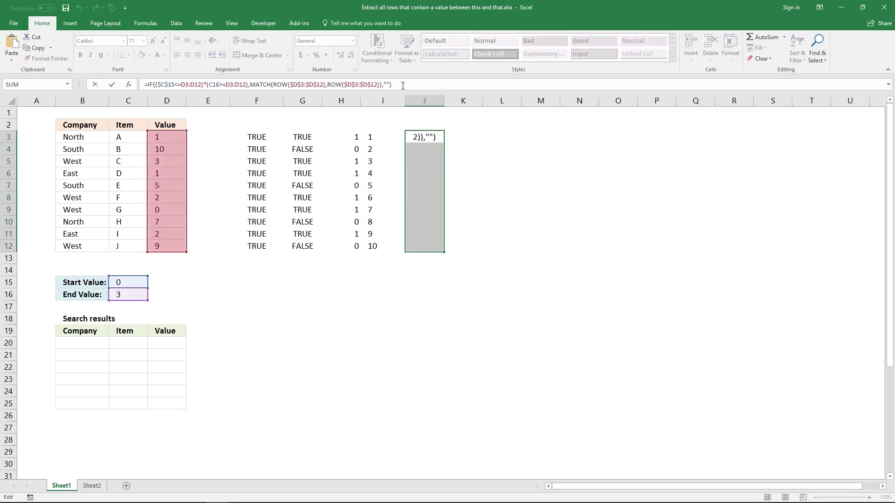
key(ctrl+shift+Return)
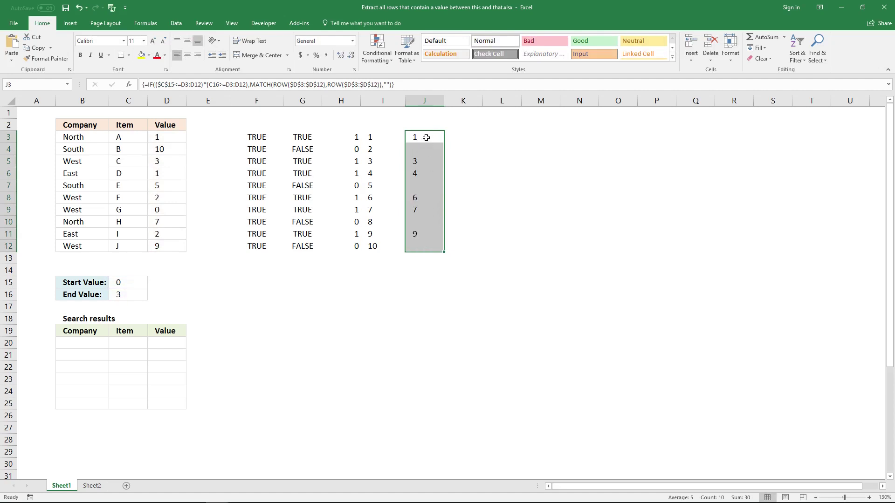
Compare the condition results in column H with the row numbers returned in J3 and J4.
drag(354, 138, 356, 247)
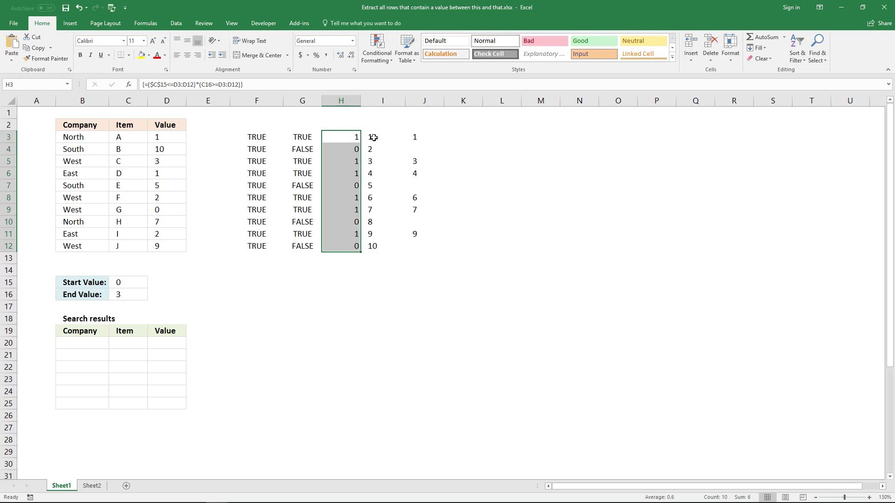
click(412, 139)
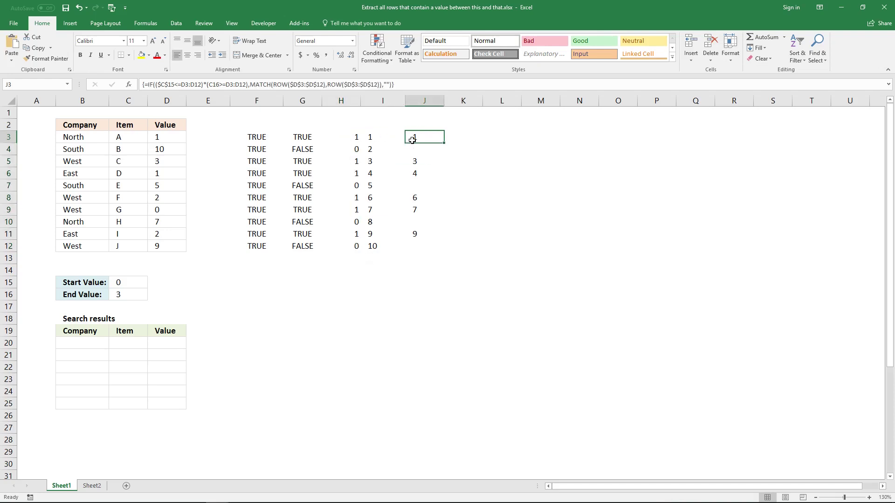
click(354, 150)
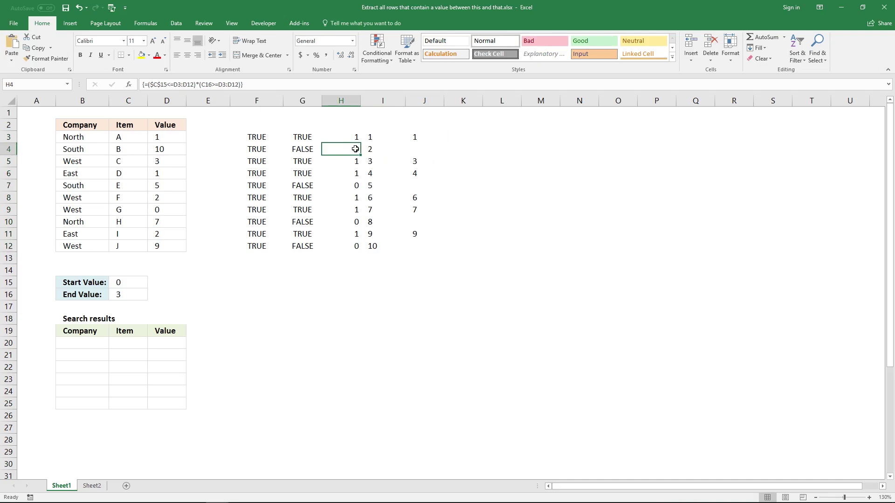
click(410, 150)
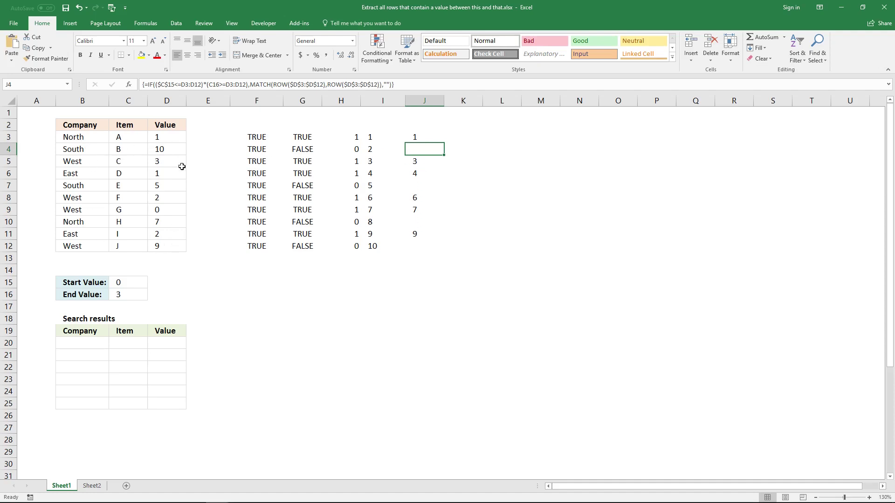
click(409, 136)
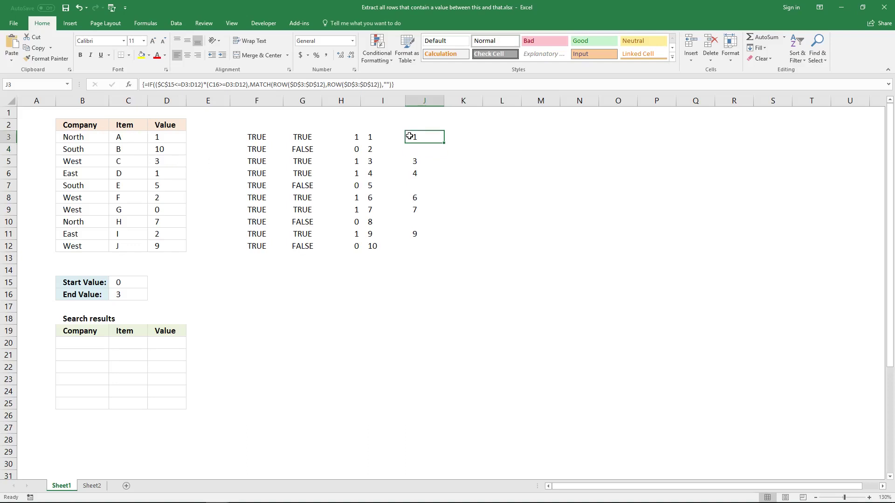
Copy J3's IF formula into K3 as the first argument of a SMALL function, without its own equals sign.
click(428, 84)
key(shift+Home)
key(ctrl+c)
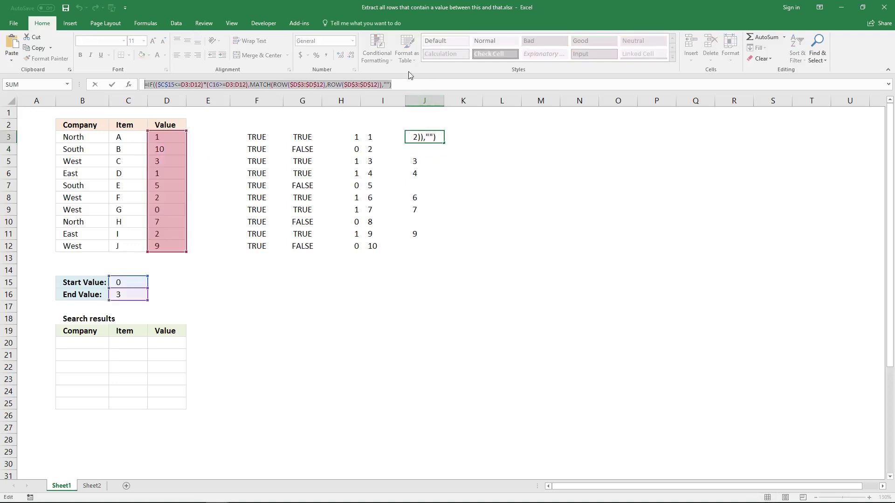
key(ctrl+shift+Return)
click(473, 133)
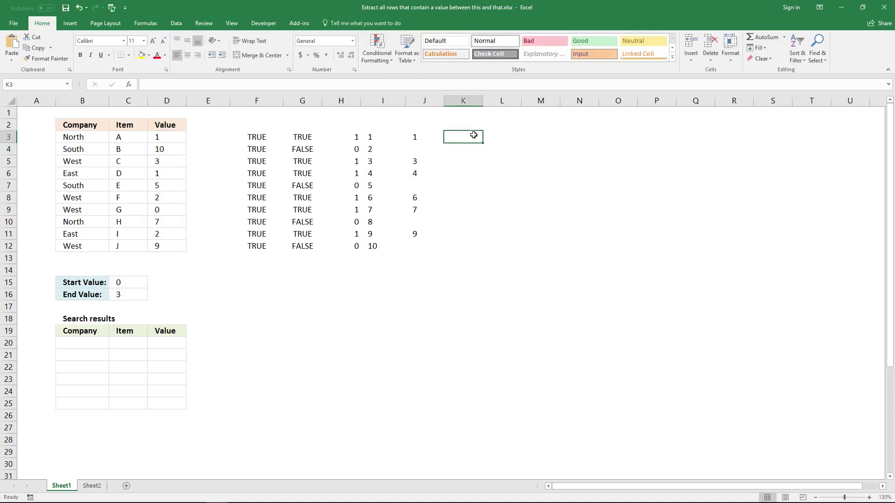
click(347, 84)
text(=)
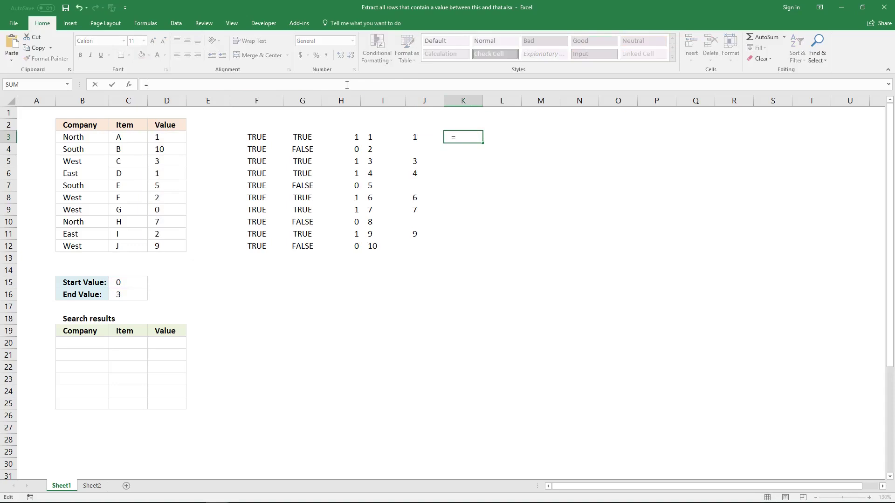
text(SMALL()
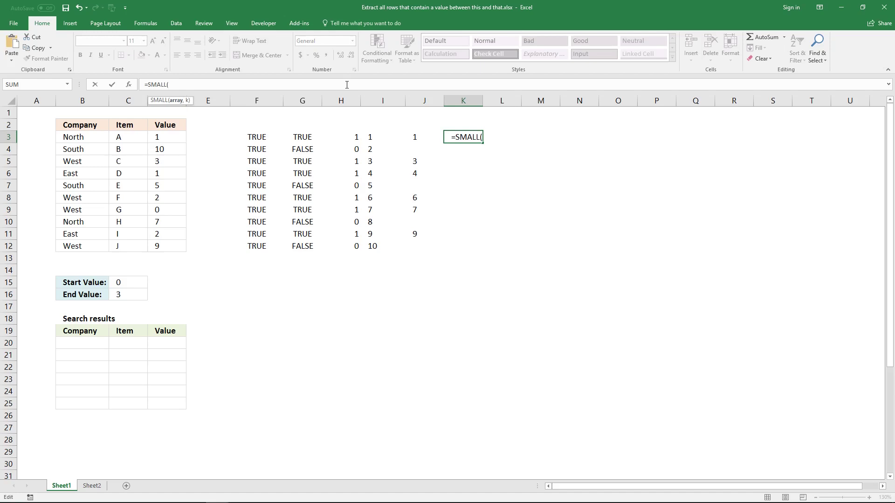
key(ctrl+v)
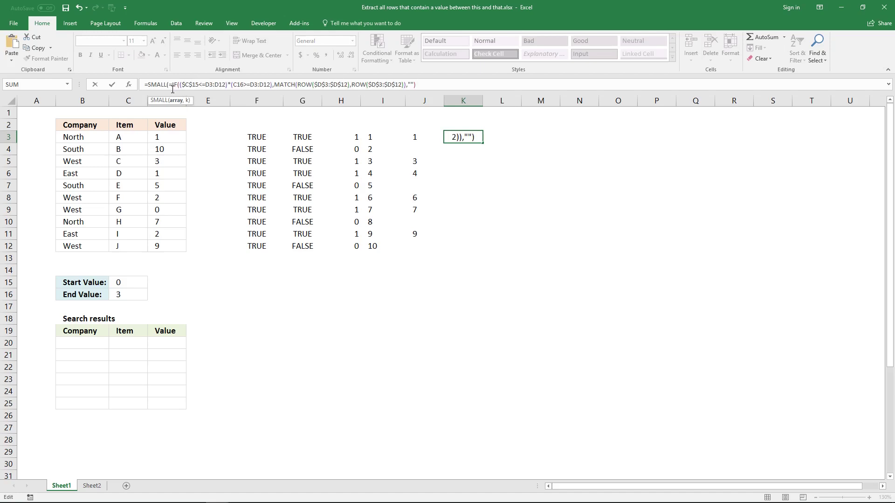
key(BackSpace)
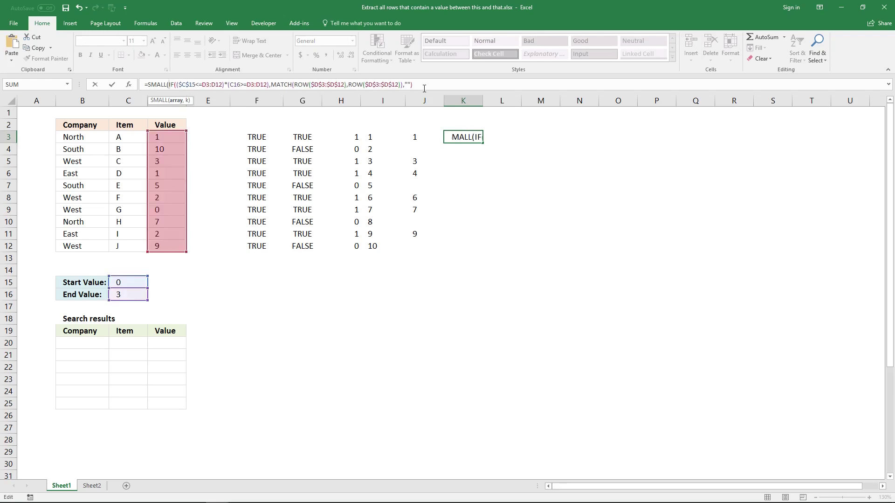
Complete K3's SMALL formula with ROWS($A$1:A1) as the k argument and enter it as an array formula.
text(,)
text(ROWS)
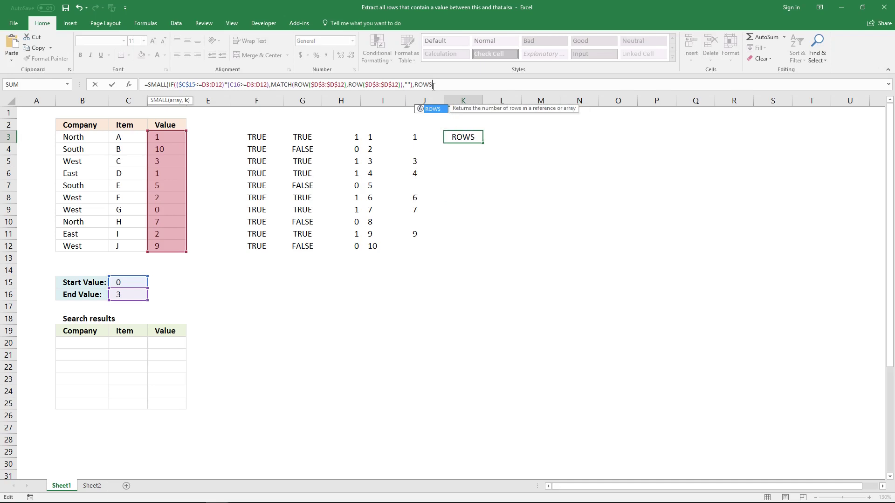
text(()
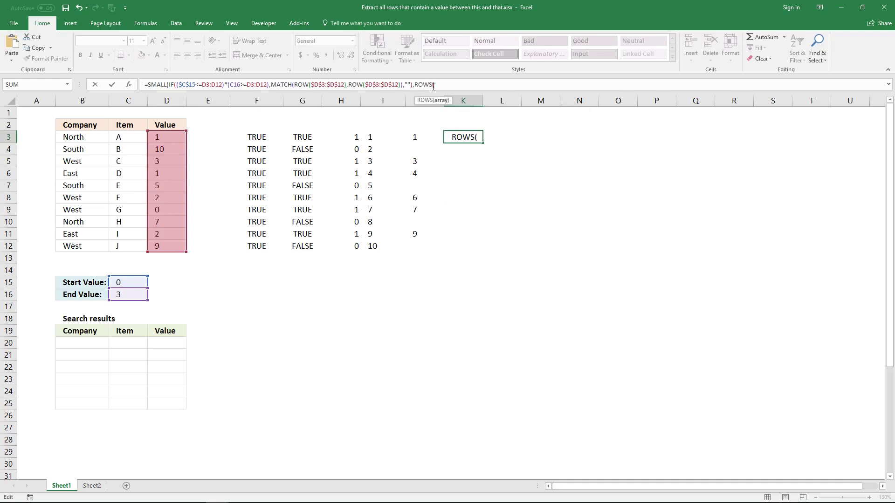
text(A)
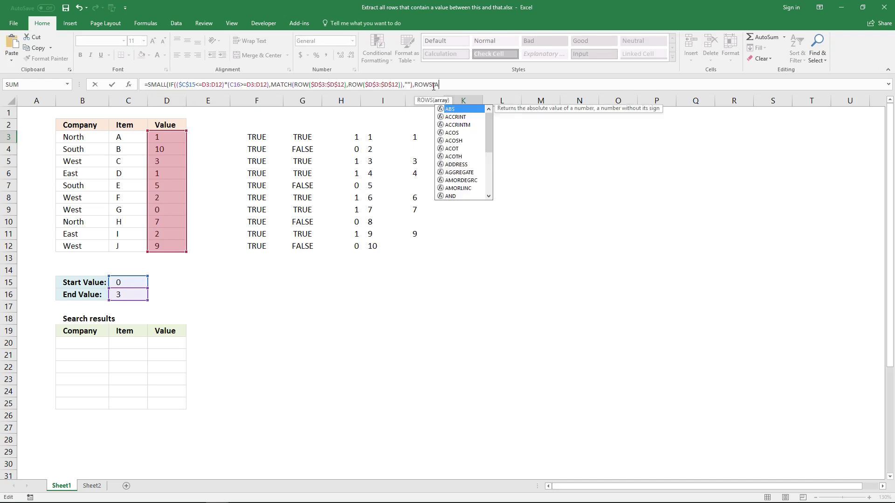
text(1)
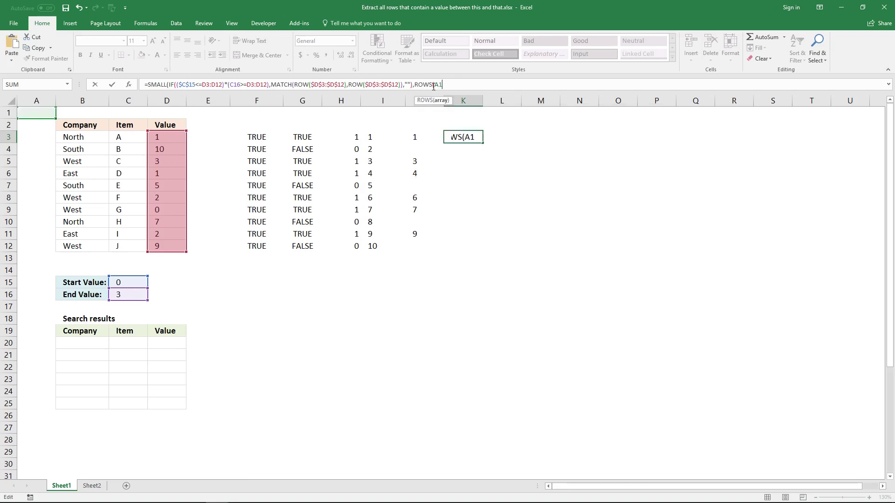
text(:A1)))
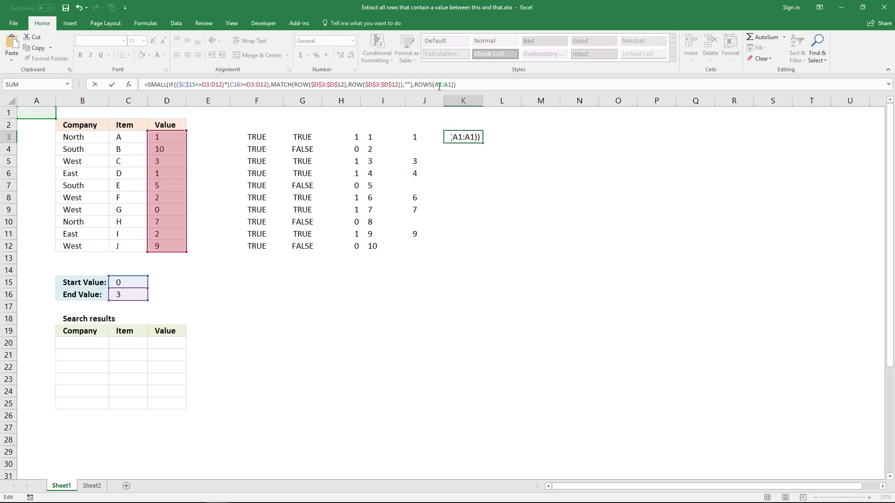
click(439, 86)
key(F4)
key(End)
key(ctrl+shift+Return)
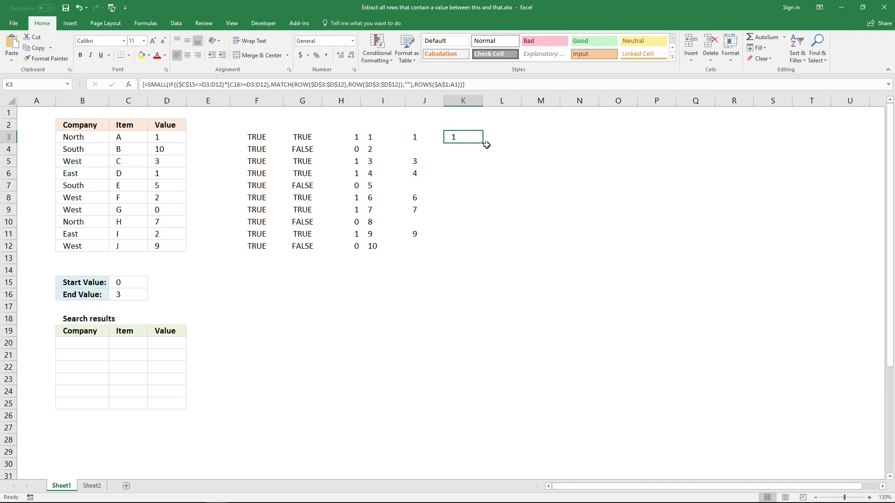
Try to fill the SMALL array formula from K3 to K8, and remove the filled copies.
drag(482, 143, 484, 172)
drag(484, 183, 484, 200)
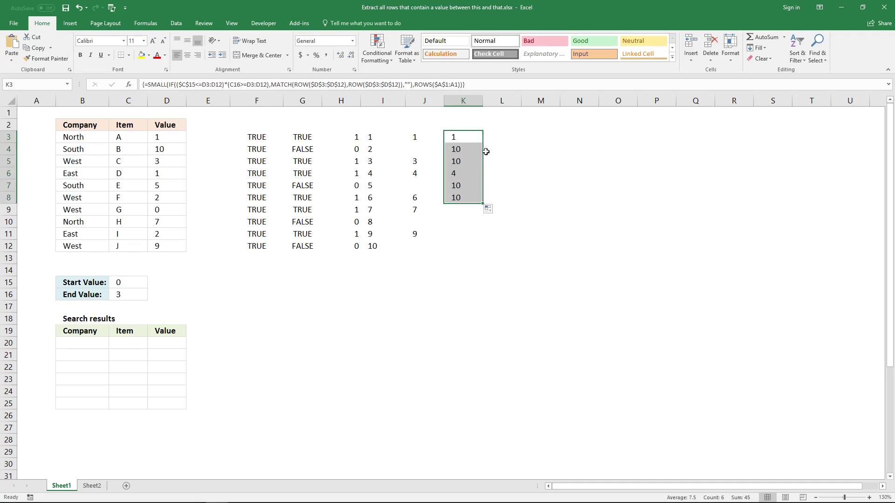
drag(483, 204, 484, 145)
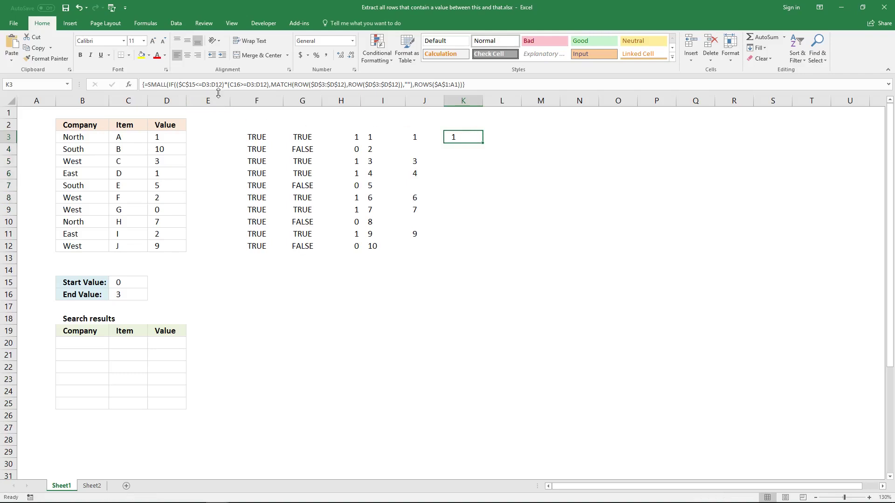
Make both D3:D12 condition ranges in K3's formula absolute as $D$3:$D$12, and re-enter it as an array formula.
click(208, 84)
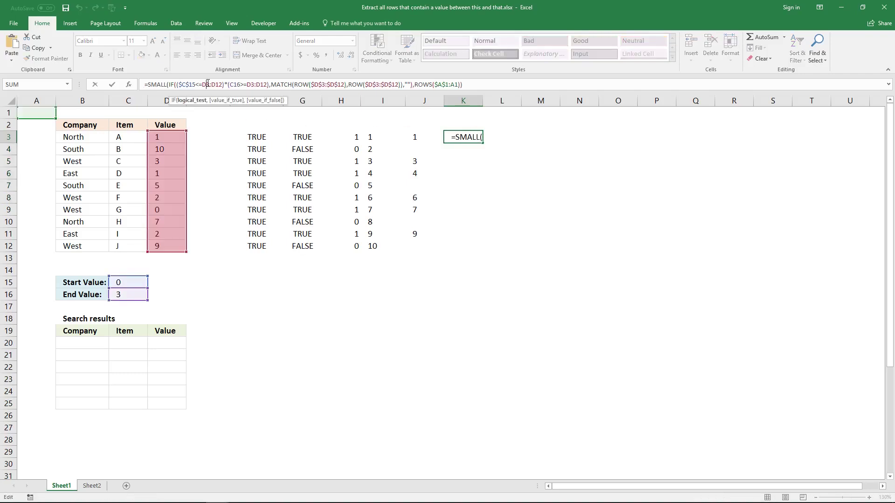
key(F4)
click(228, 84)
key(F4)
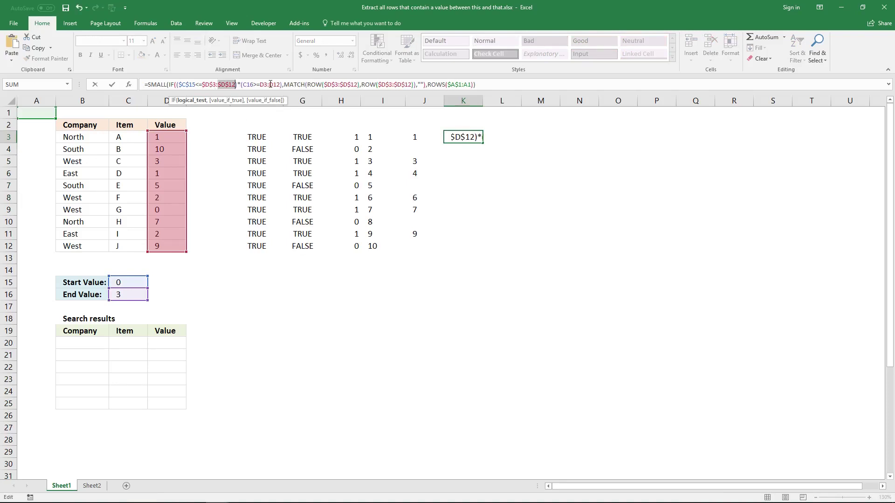
click(268, 84)
key(F4)
click(279, 85)
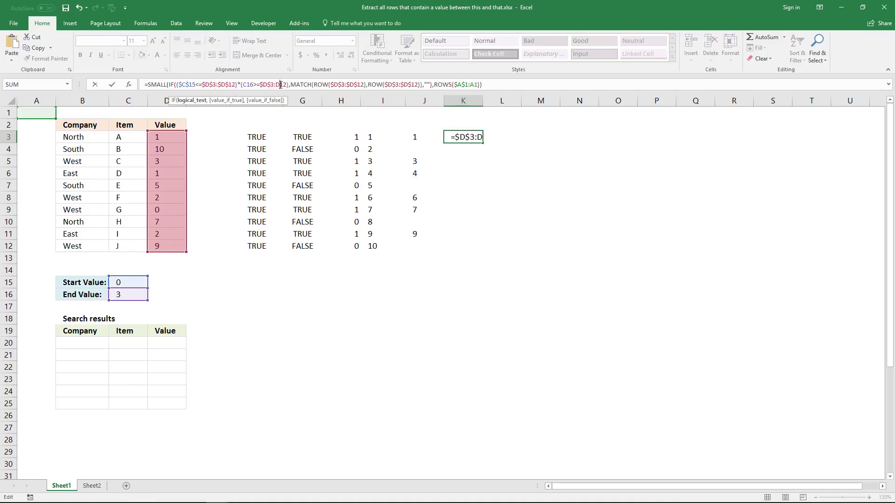
key(F4)
click(436, 84)
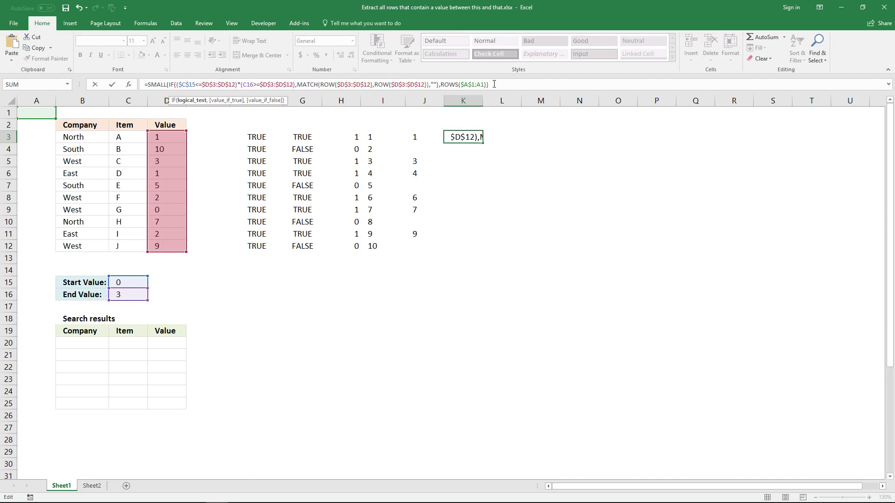
text())
key(ctrl+shift+Return)
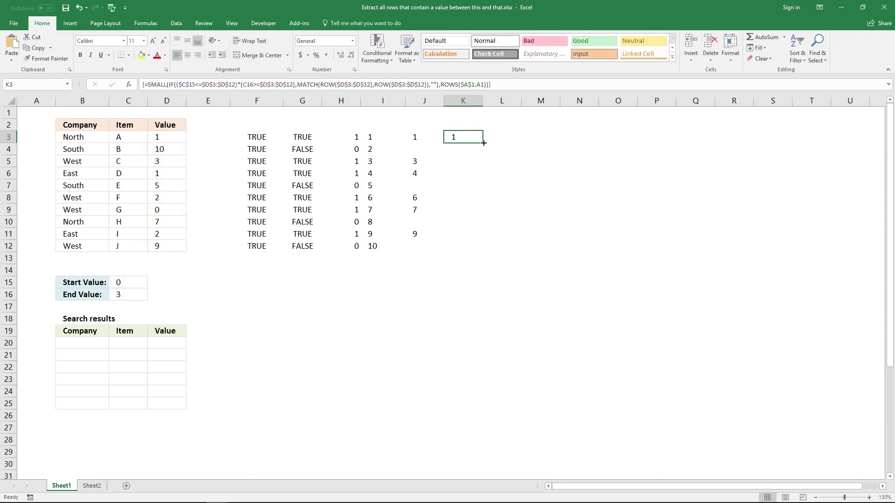
Try to fill the corrected SMALL formula from K3 to K10, and delete the copies below K3.
drag(483, 143, 479, 227)
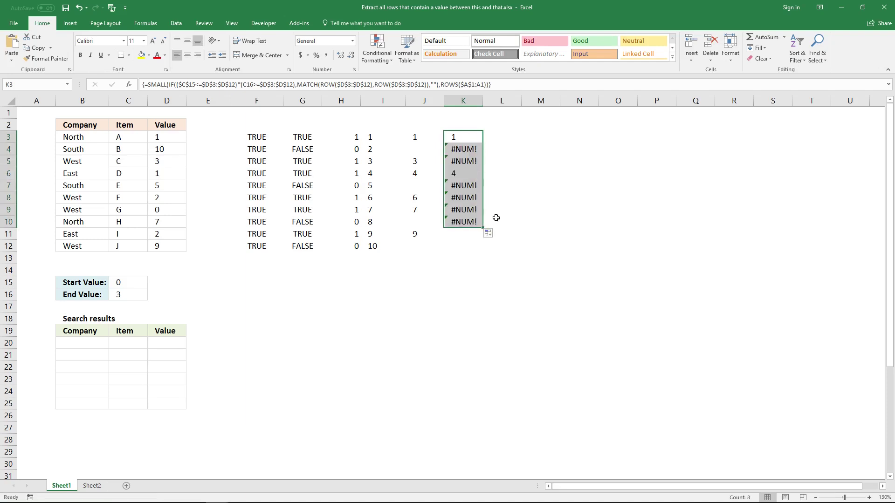
key(alt+m)
click(462, 136)
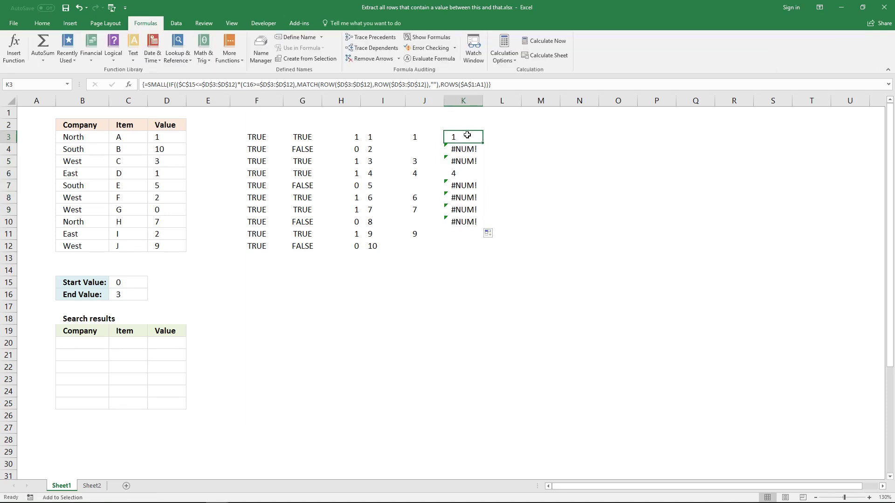
drag(467, 135, 462, 219)
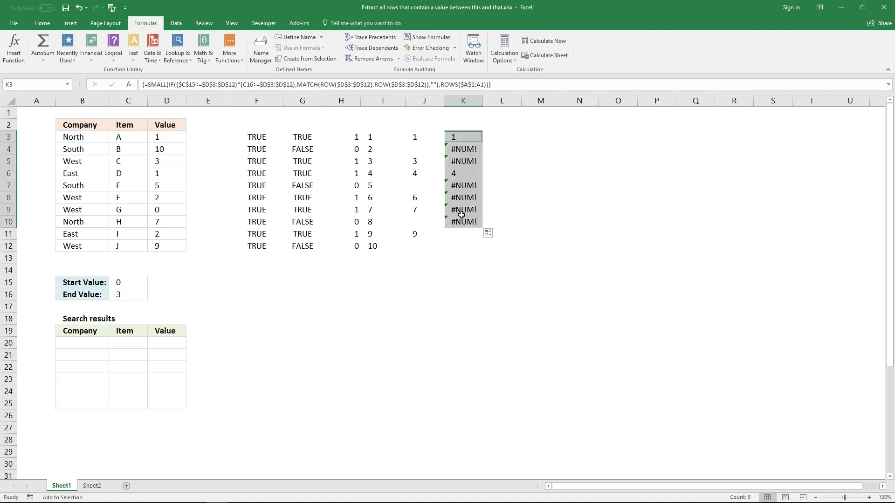
click(467, 168)
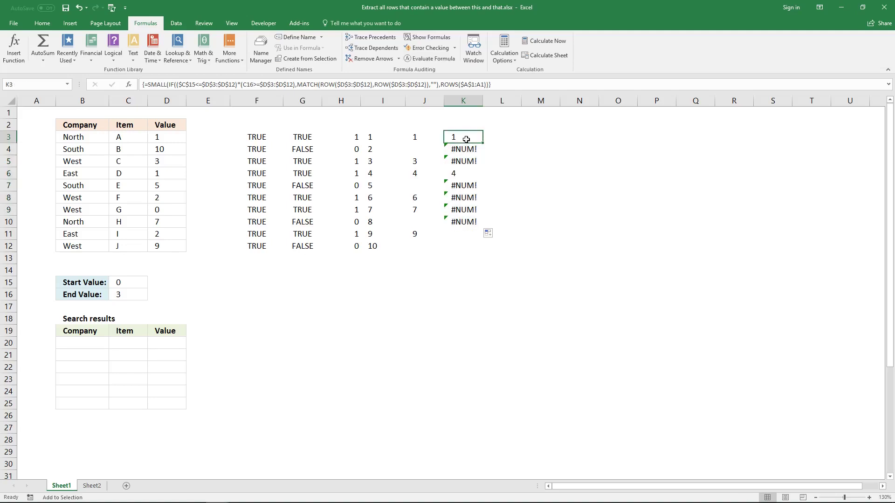
drag(466, 137, 464, 217)
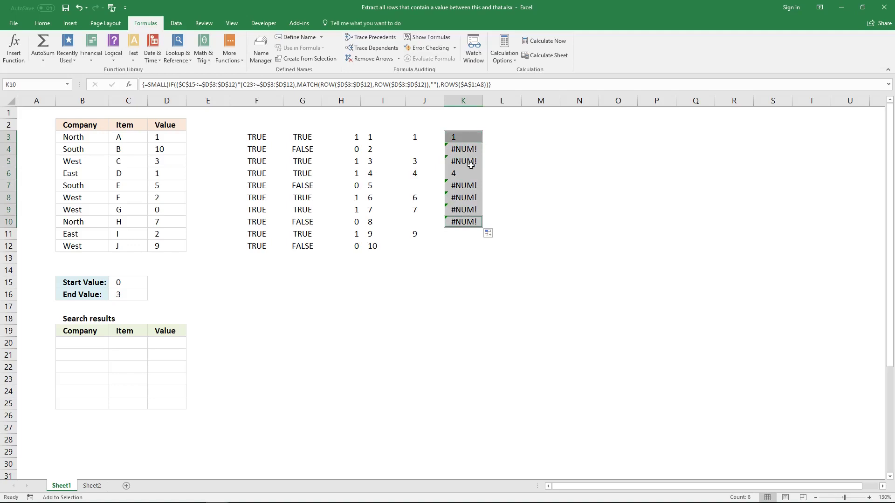
drag(465, 149, 466, 231)
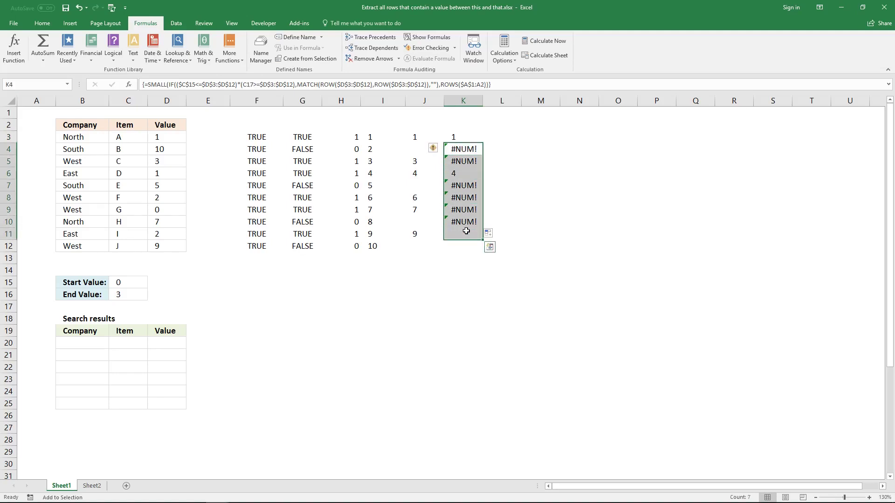
key(Delete)
click(460, 137)
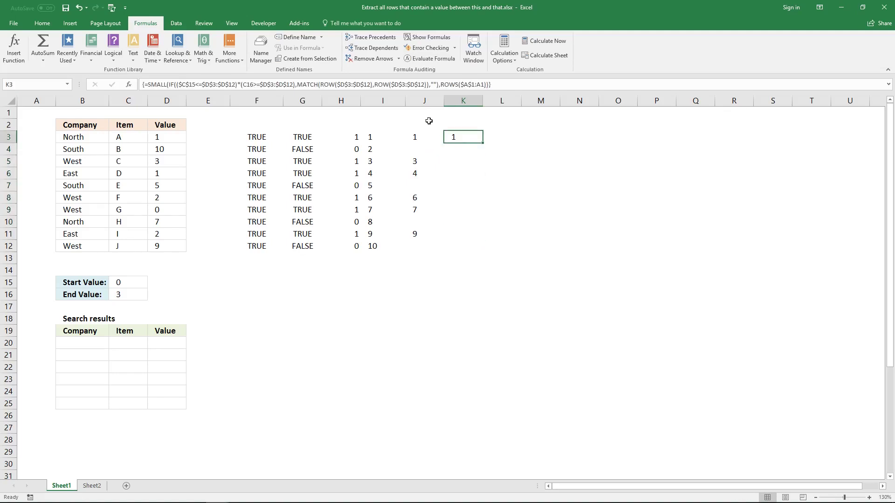
Make the end value reference absolute as $C$16 in K3's array formula, and fill it down to K9.
click(259, 86)
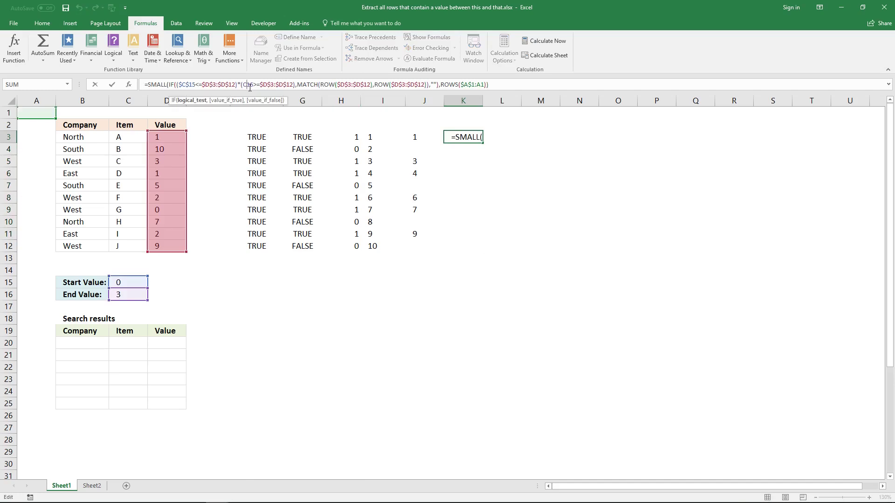
key(F4)
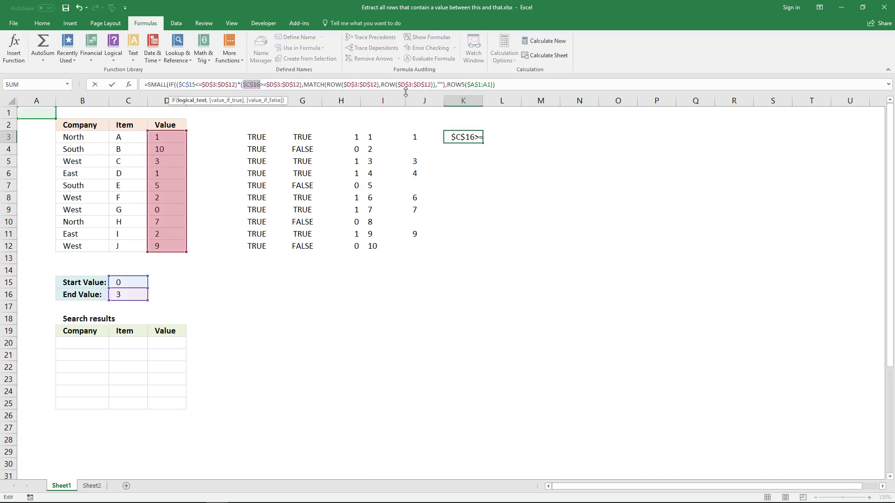
key(ctrl+shift+Return)
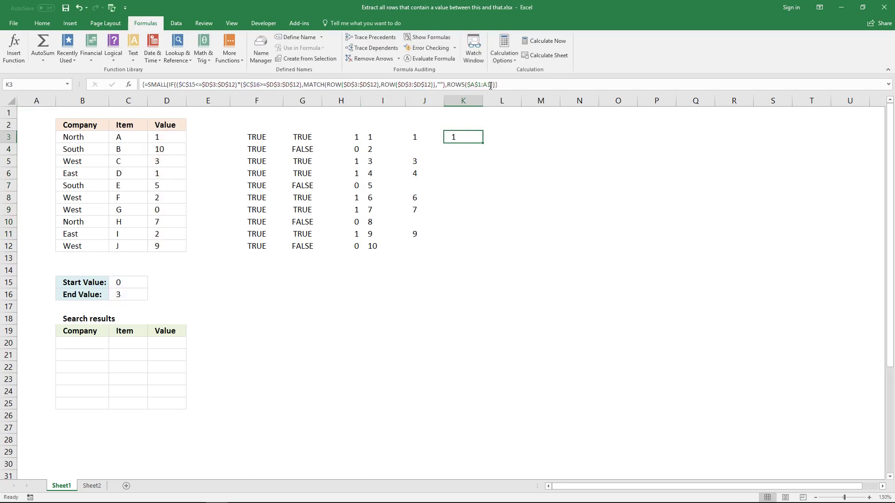
drag(482, 142, 482, 217)
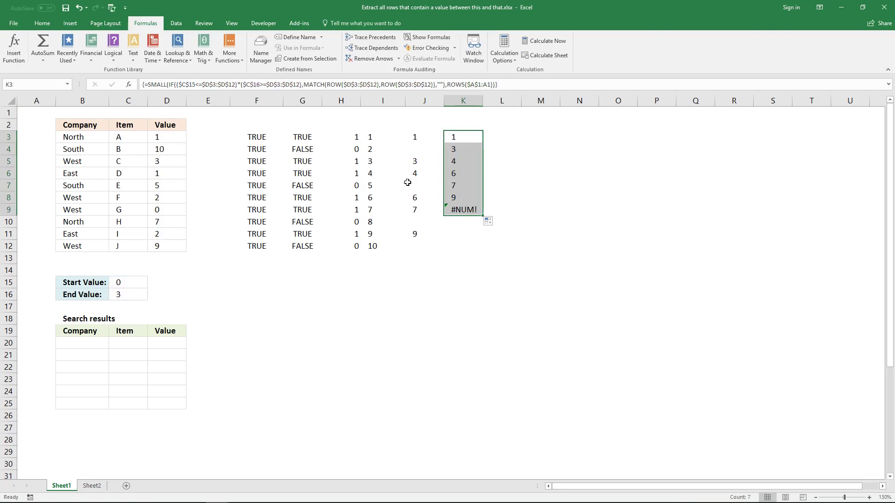
Copy the complete SMALL formula text from K3, leaving the cell unchanged.
click(467, 140)
click(522, 82)
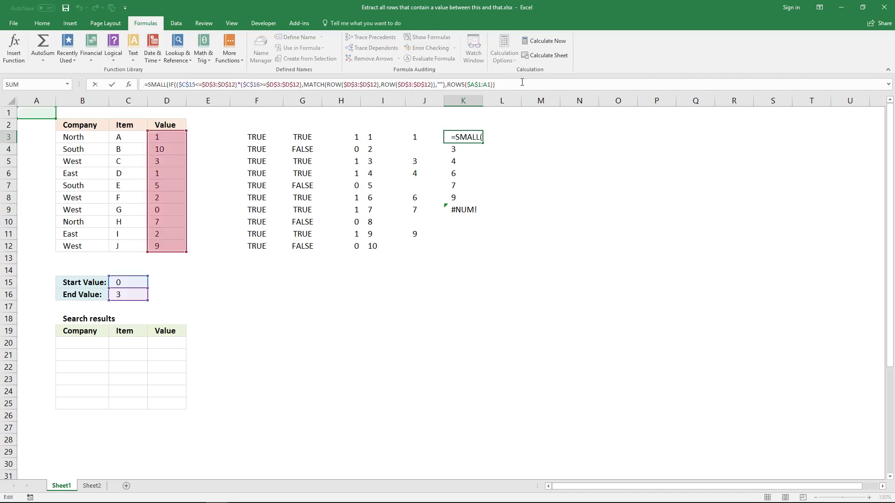
triple_click(522, 82)
key(ctrl+c)
key(Escape)
Start an INDEX formula in B20 with the absolute array $B$3:$D$12, and paste the SMALL formula without its equals sign as the row number.
click(93, 341)
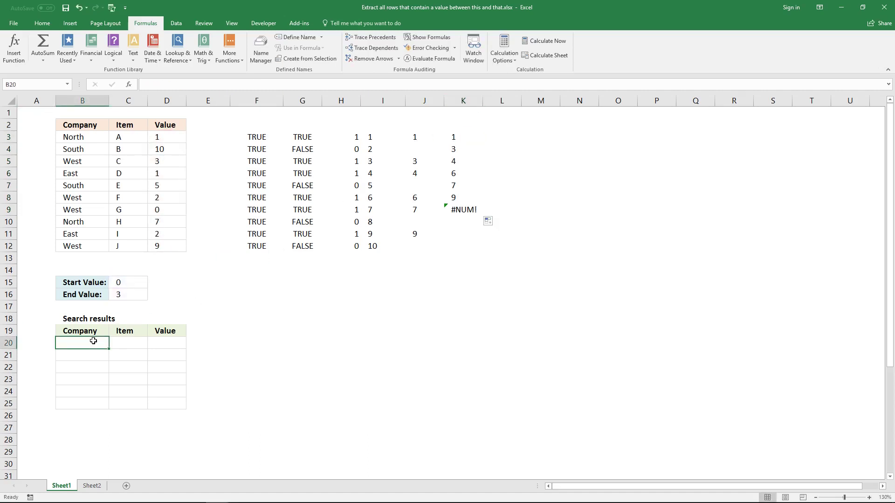
text(=INDEX)
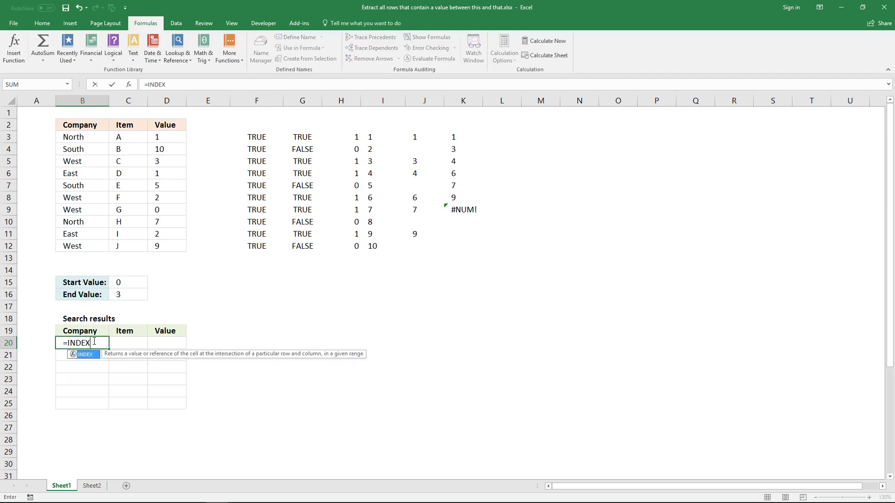
text(()
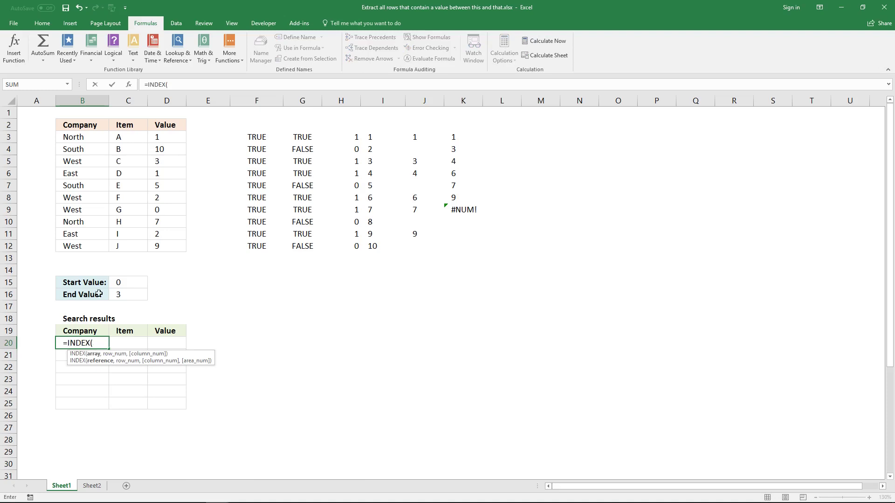
drag(82, 139, 170, 233)
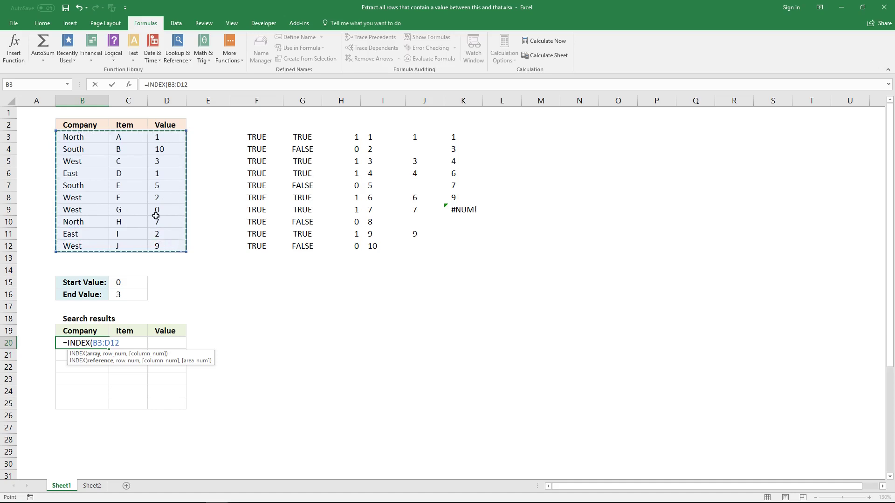
key(F4)
click(226, 84)
text(,)
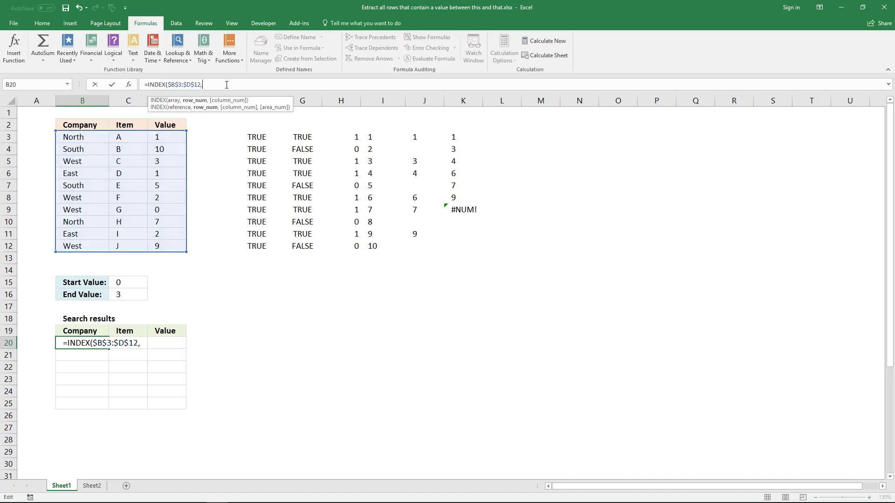
key(ctrl+v)
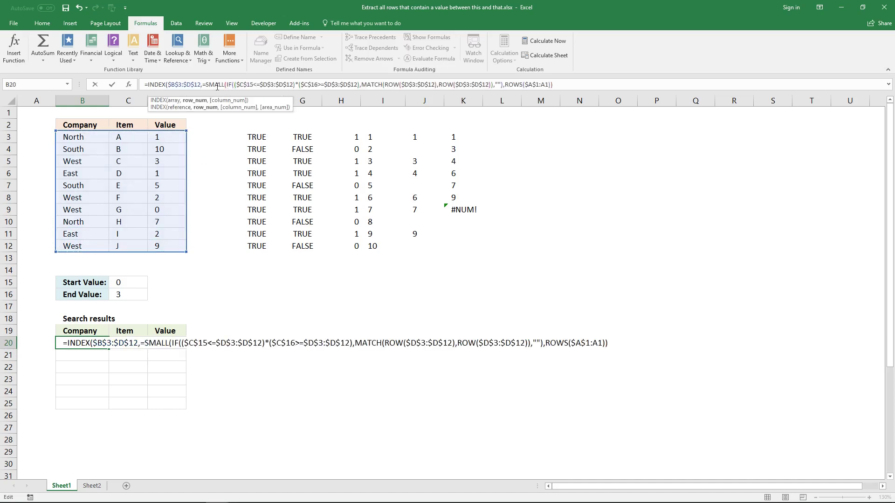
key(BackSpace)
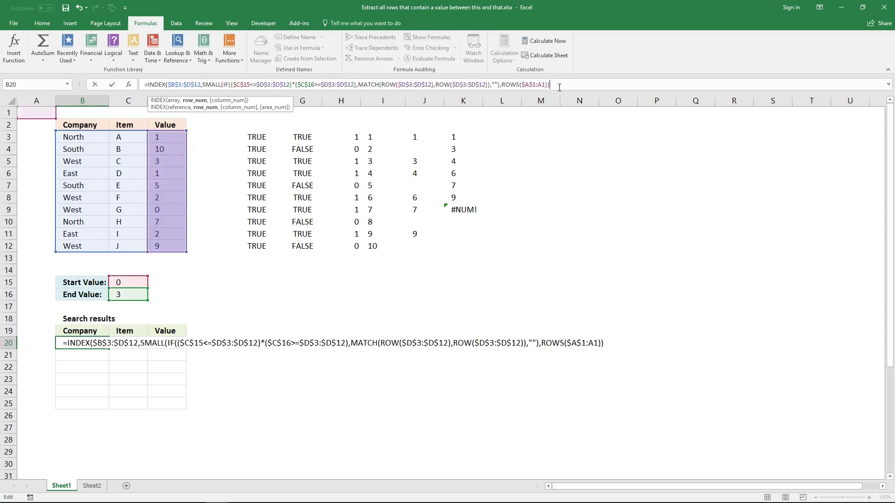
Add COLUMNS($A$1:A1) as the column number of B20's INDEX formula, close it, and enter it as an array formula.
text(,)
text(COLUM)
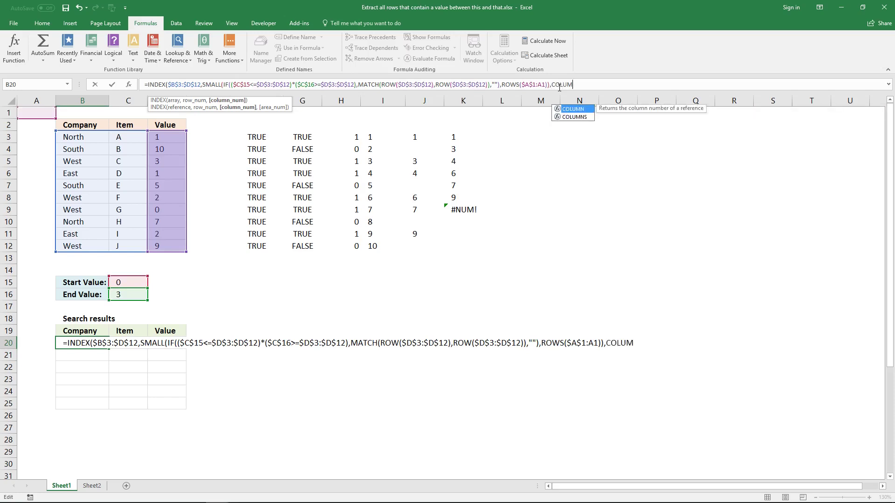
text(NS()
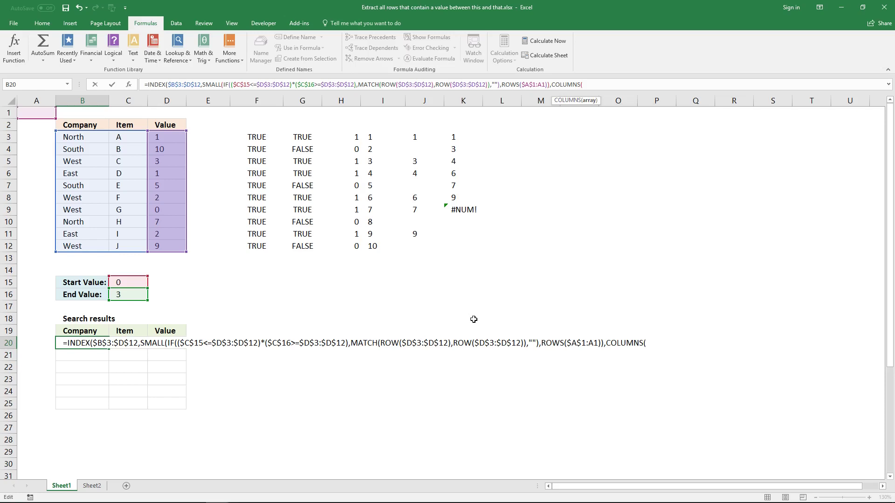
text(A1:A1)
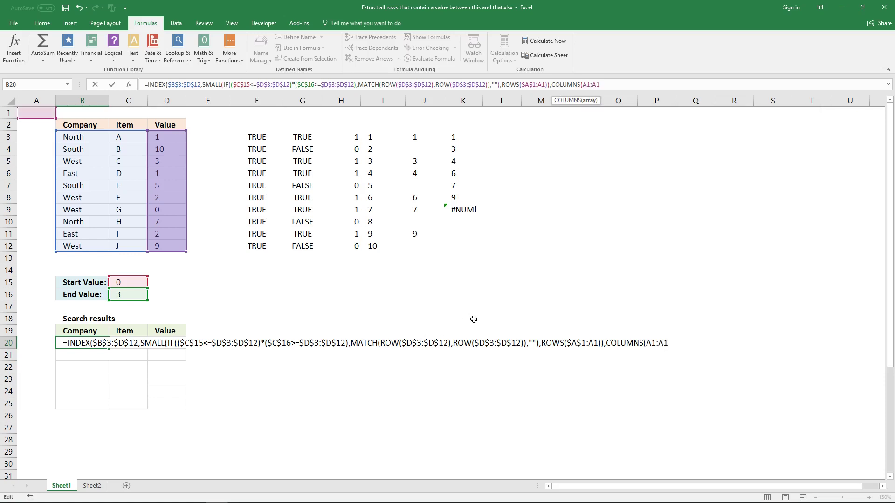
text())
key(F4)
key(End)
click(595, 87)
click(616, 88)
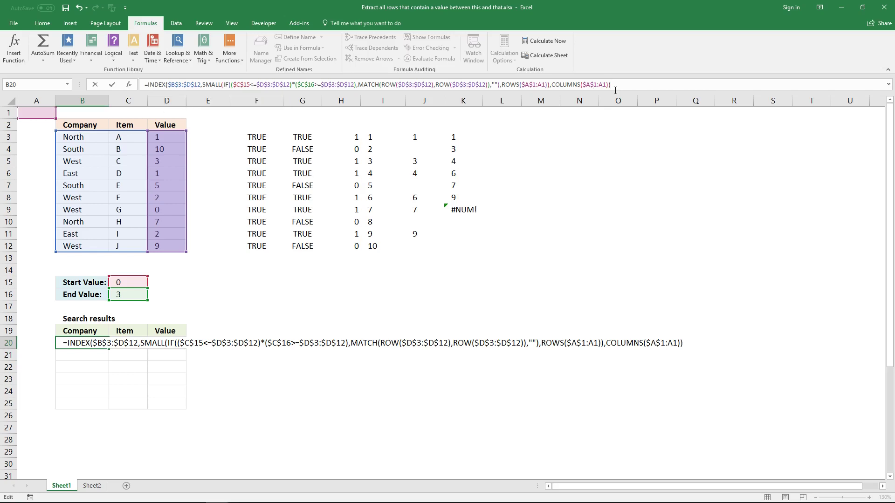
key(ctrl+shift+Return)
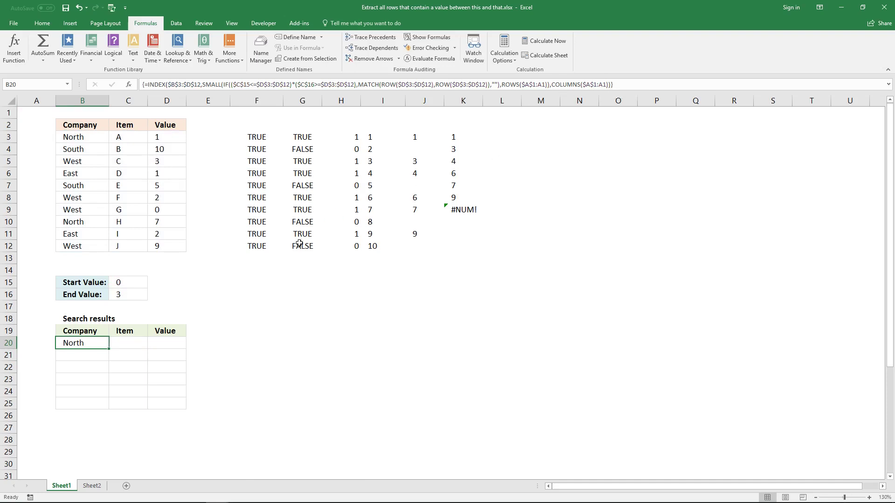
Fill B20's array formula across to column D and down to row 25 of the search results.
drag(109, 351, 185, 407)
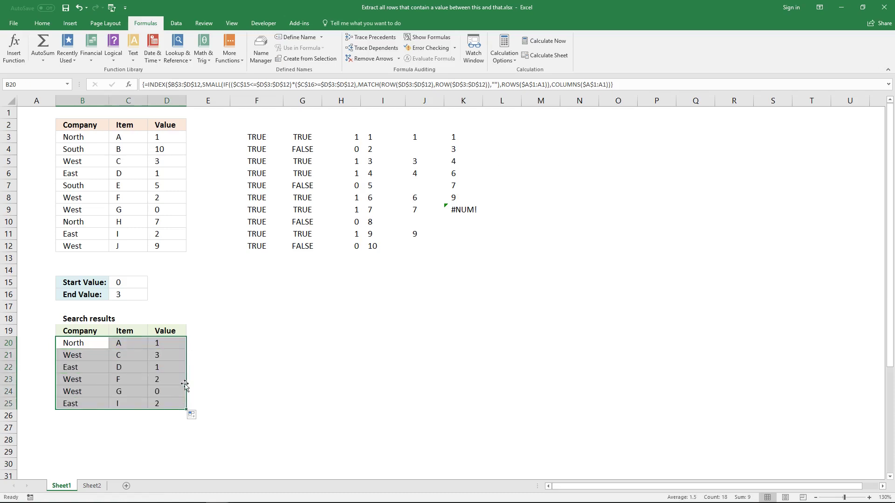
click(182, 357)
click(90, 344)
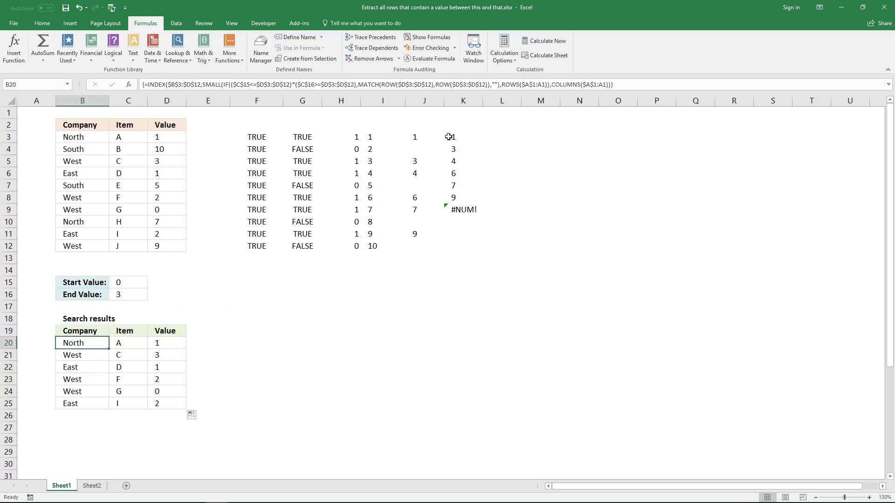
Compare the row numbers in K3:K5 with the matching table rows and the first three rows of the search results.
click(453, 139)
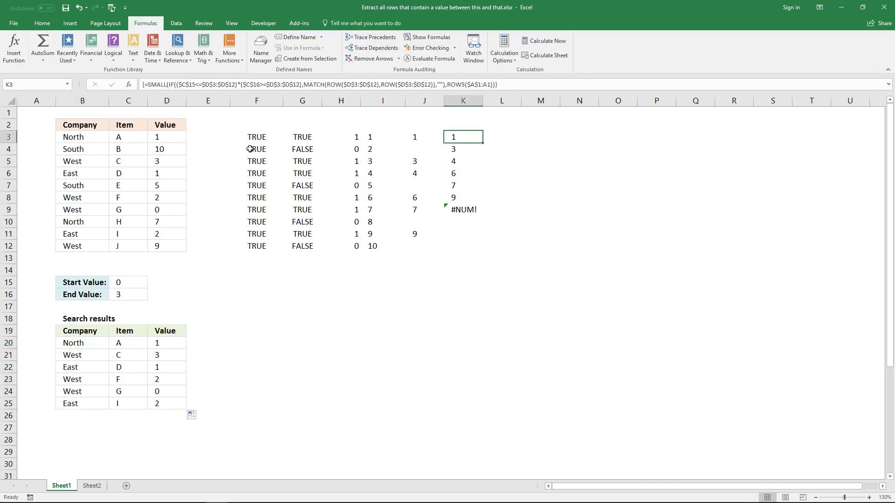
drag(90, 137, 161, 138)
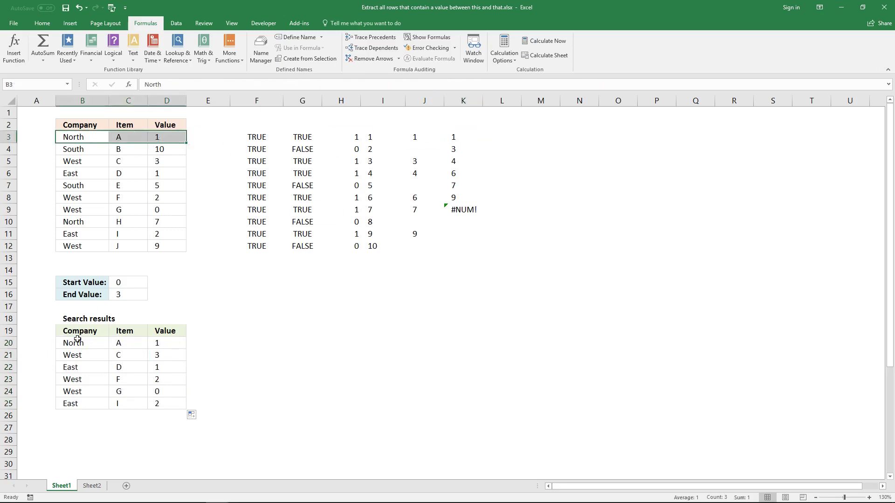
drag(77, 339, 159, 344)
click(451, 153)
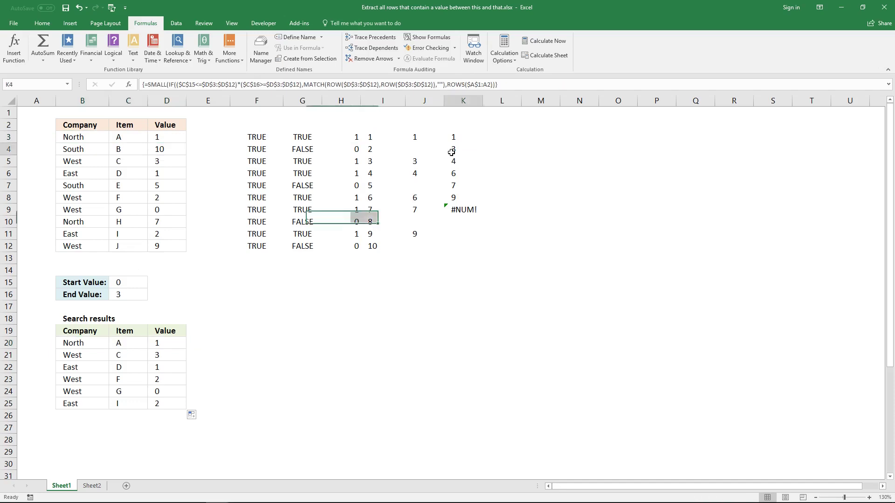
drag(82, 161, 163, 162)
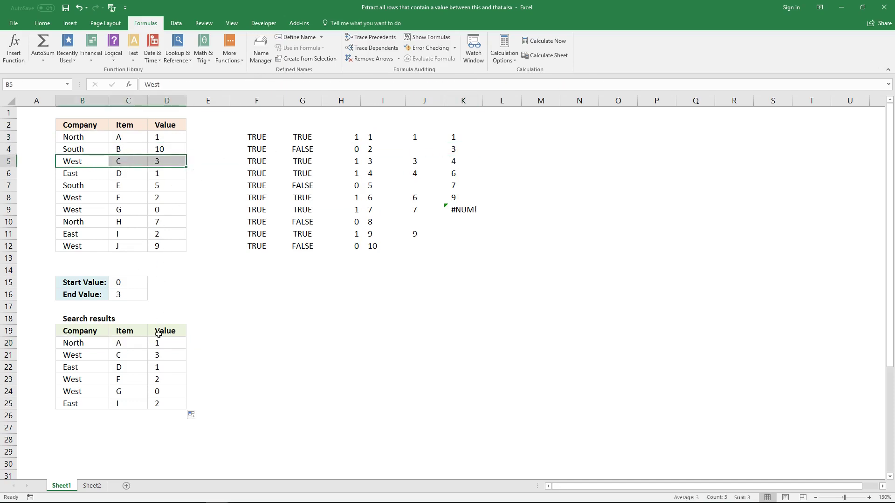
click(96, 356)
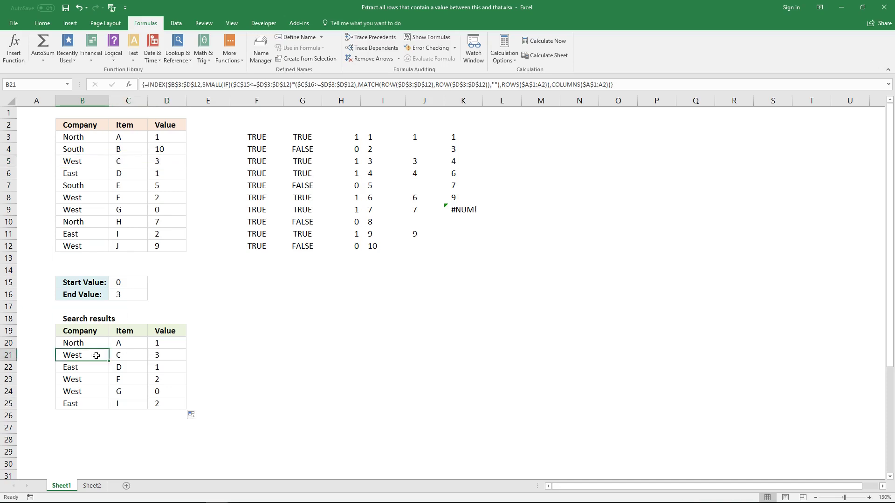
drag(96, 356, 159, 355)
click(453, 163)
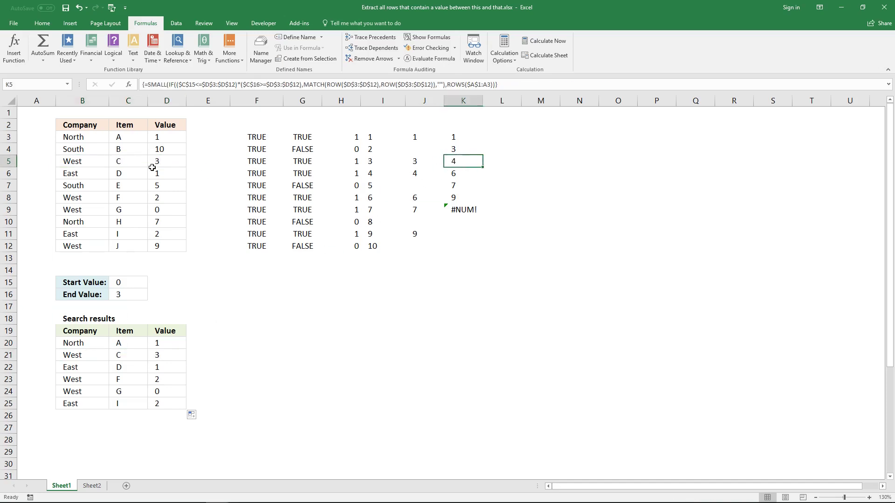
drag(72, 174, 162, 173)
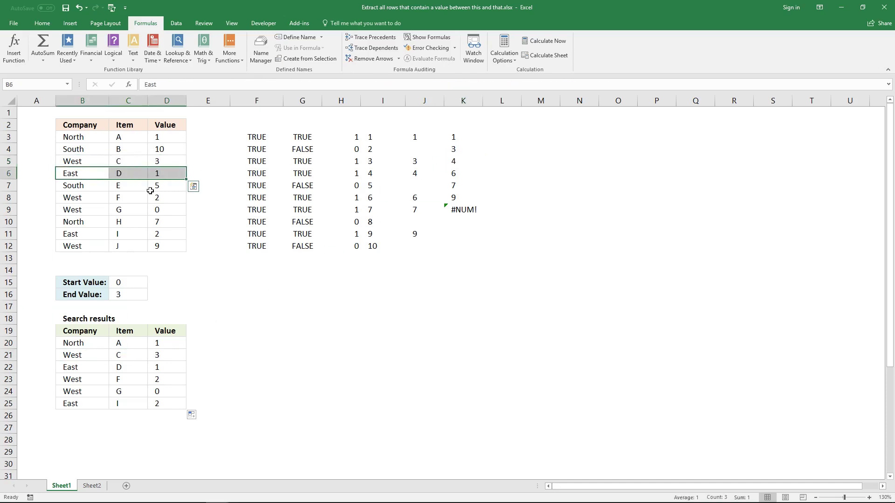
drag(72, 368, 161, 368)
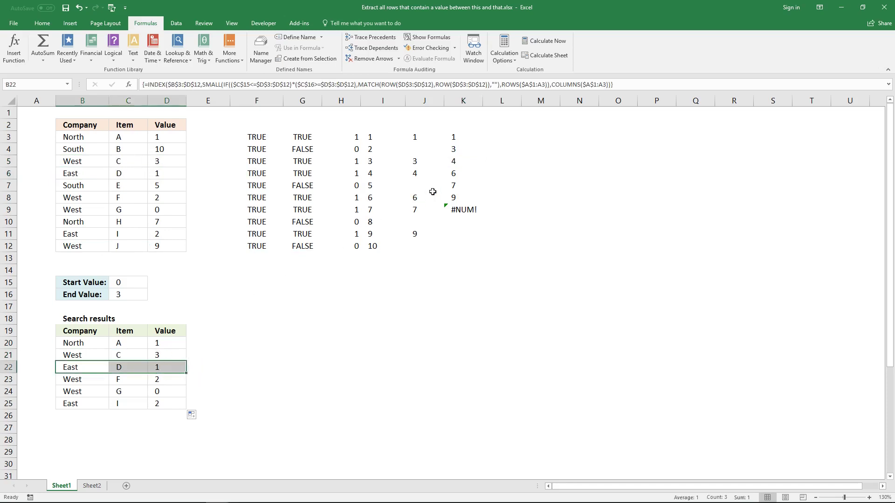
Compare the row numbers in K6:K8 with the matching table rows and the last three rows of the search results.
click(447, 175)
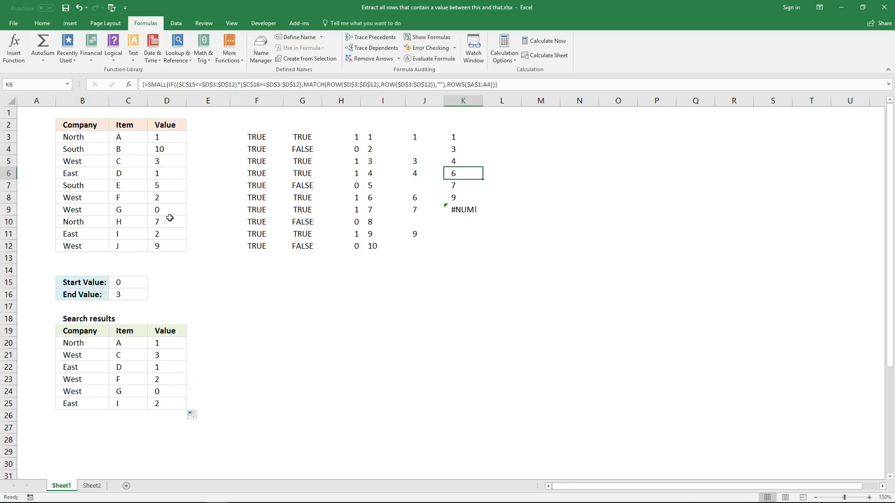
click(73, 135)
click(77, 169)
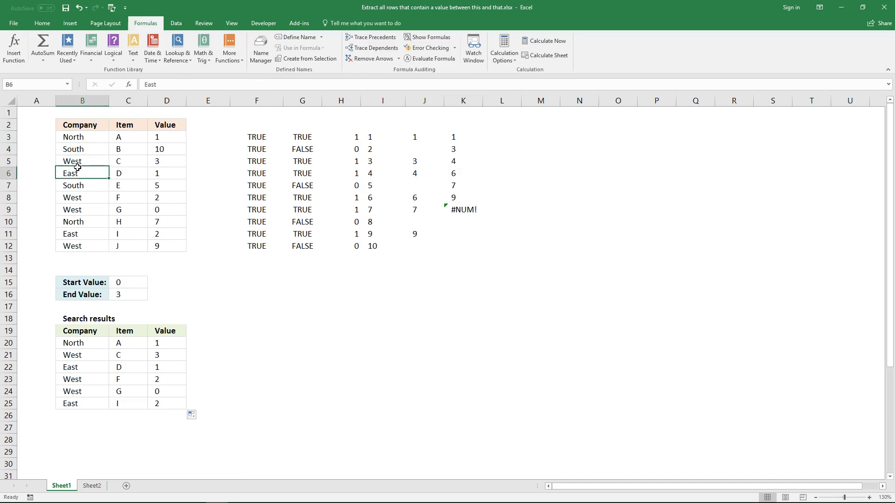
click(73, 185)
click(73, 198)
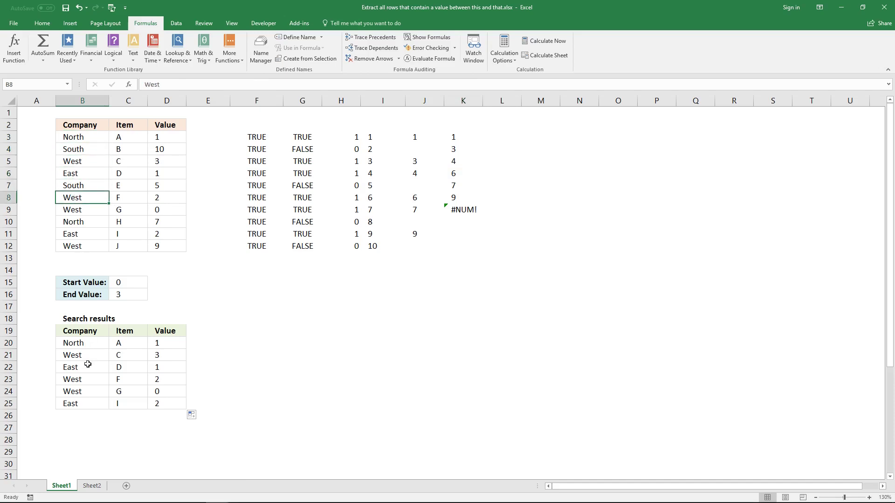
drag(76, 381, 173, 378)
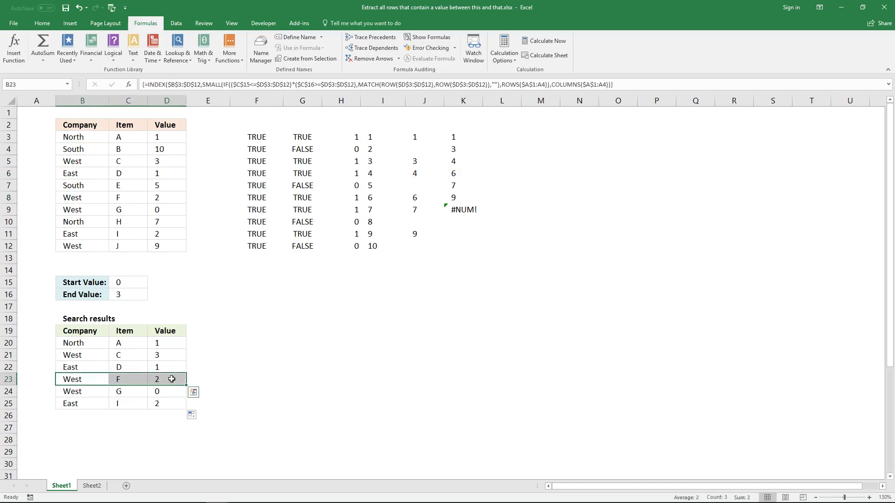
click(450, 188)
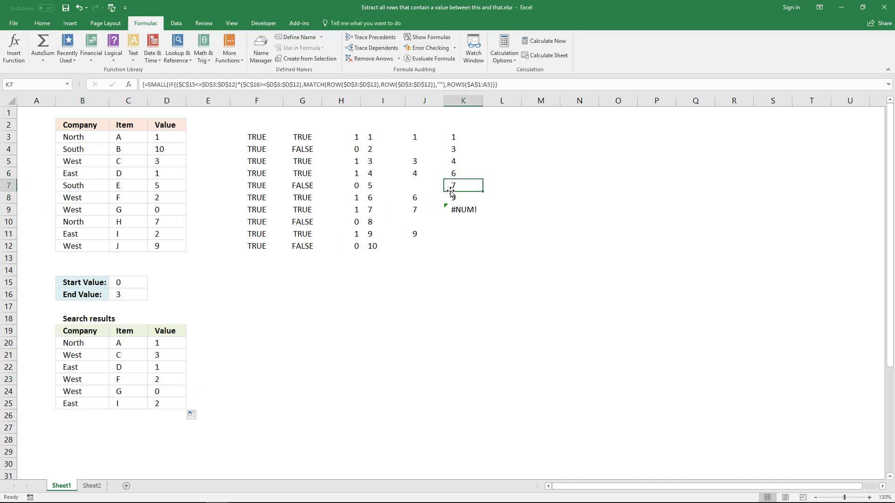
click(83, 223)
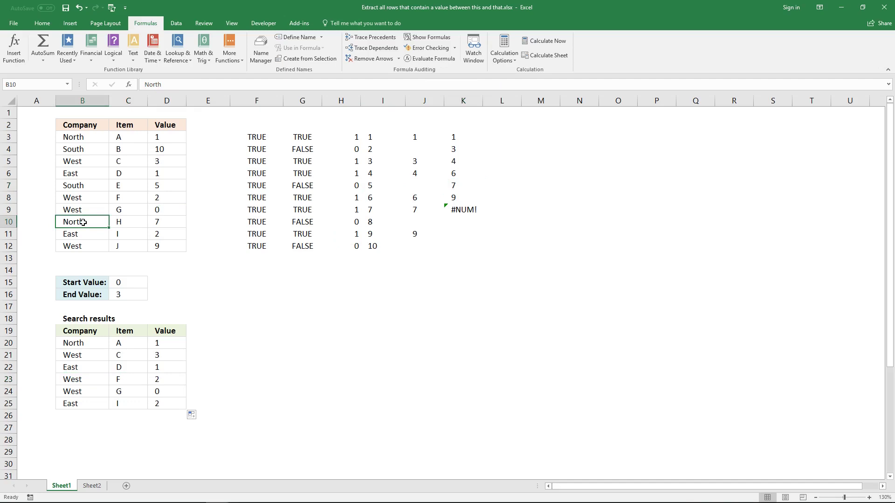
click(83, 209)
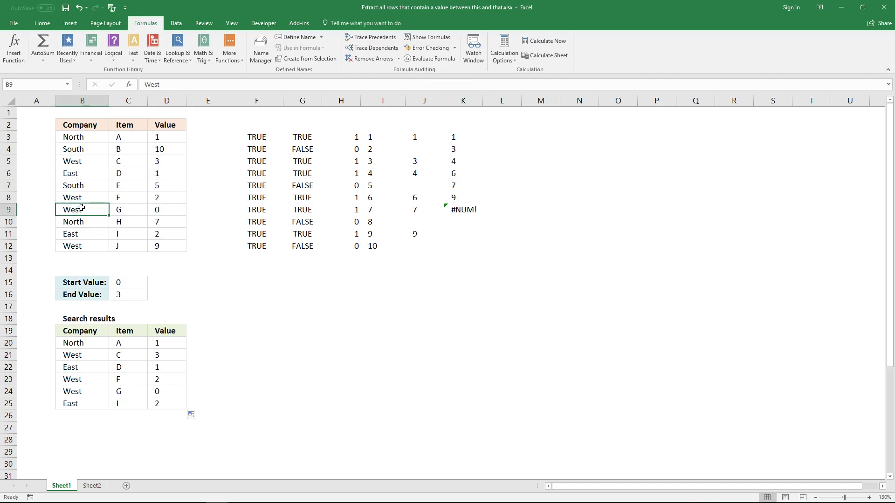
drag(81, 209, 156, 206)
drag(74, 391, 162, 392)
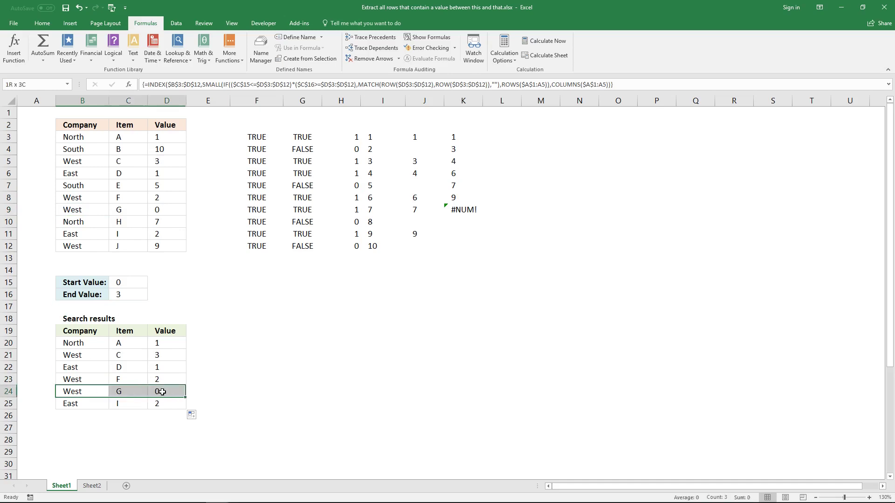
click(457, 200)
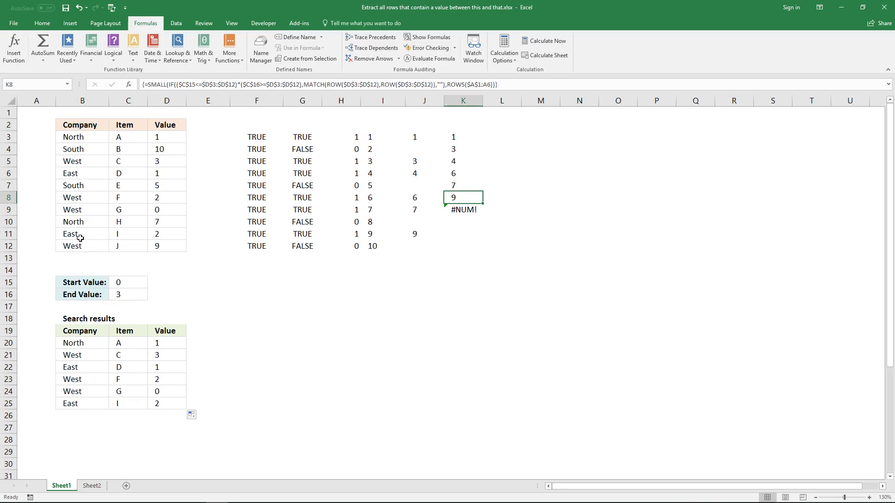
drag(80, 238, 175, 231)
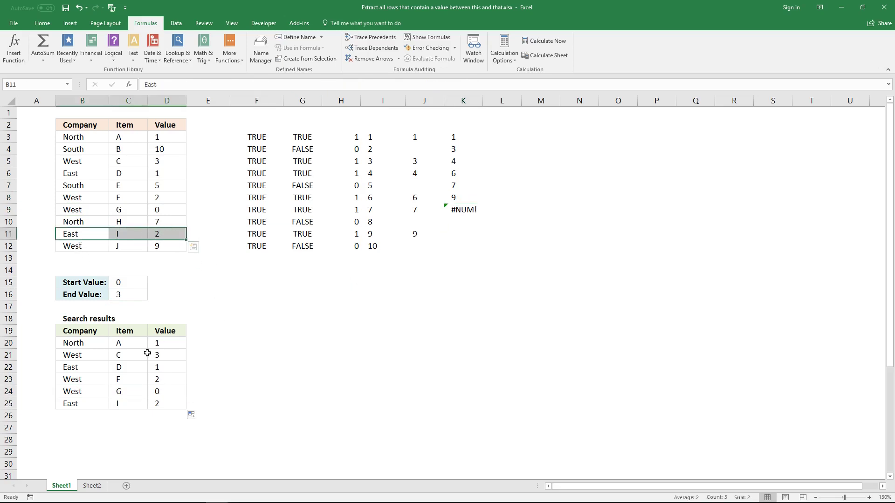
drag(70, 404, 175, 404)
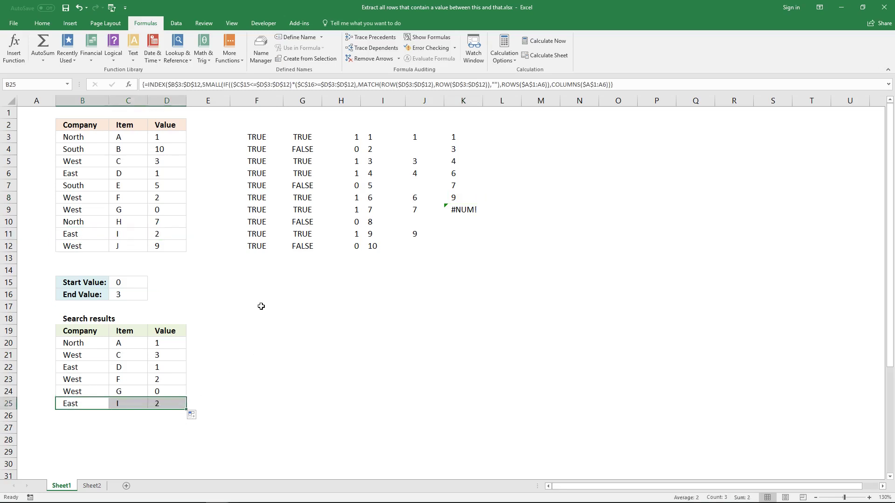